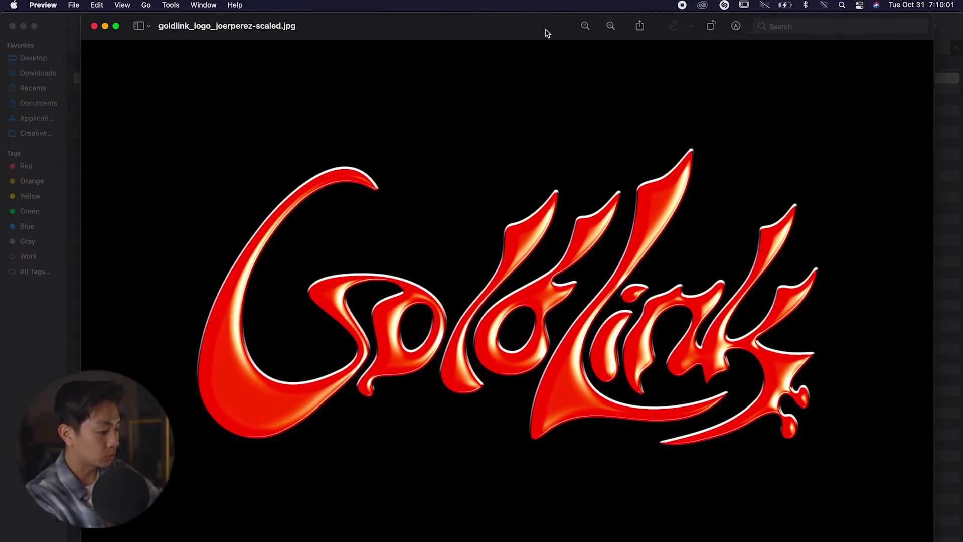
Desaturate the red GoldLink logo with Hue/Saturation at Saturation -100
{"action": "scroll", "coordinate": [346, 328], "scroll_direction": "up", "scroll_amount": 5}
{"action": "scroll", "coordinate": [346, 328], "scroll_direction": "up", "scroll_amount": 5}
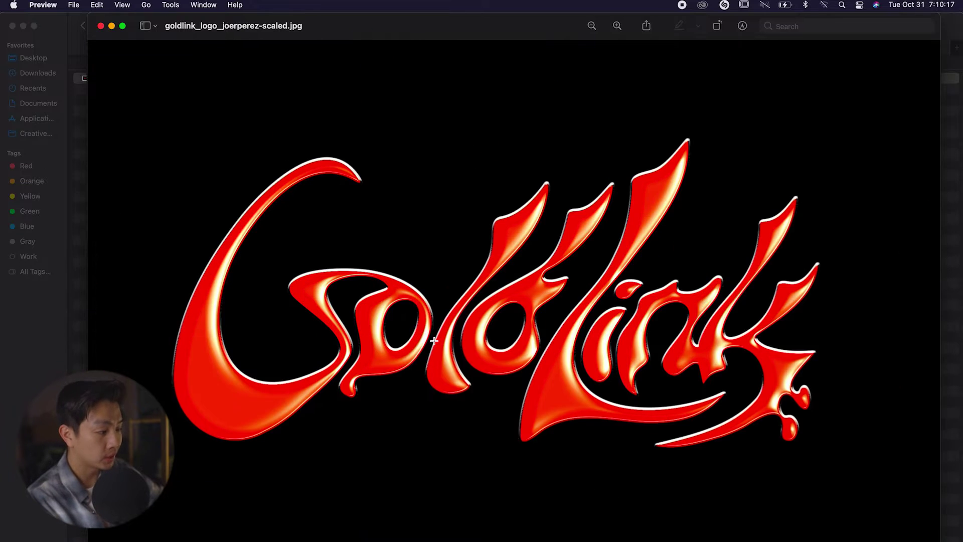
{"action": "scroll", "coordinate": [434, 341], "scroll_direction": "down", "scroll_amount": 2}
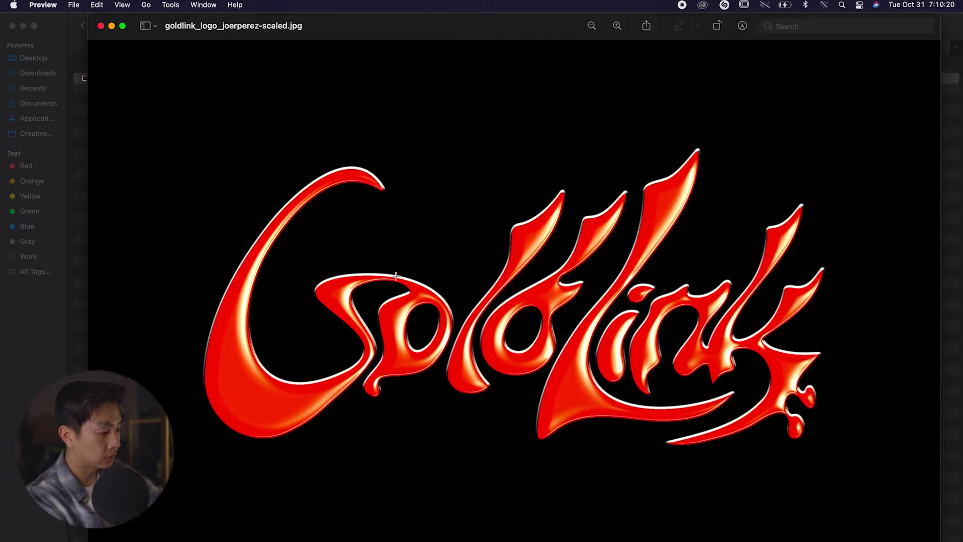
{"action": "scroll", "coordinate": [396, 275], "scroll_direction": "up", "scroll_amount": 10}
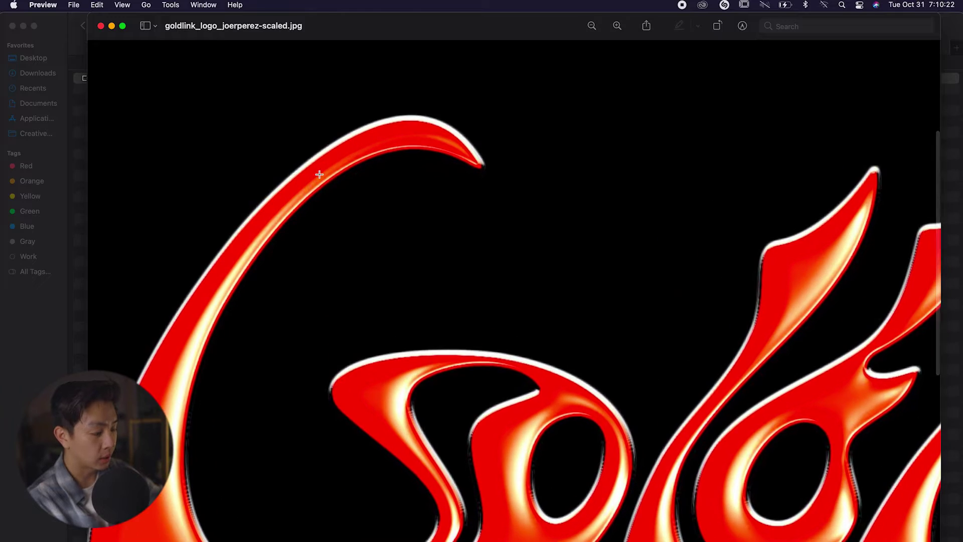
{"action": "scroll", "coordinate": [222, 363], "scroll_direction": "right", "scroll_amount": 15}
{"action": "scroll", "coordinate": [222, 363], "scroll_direction": "down", "scroll_amount": 3}
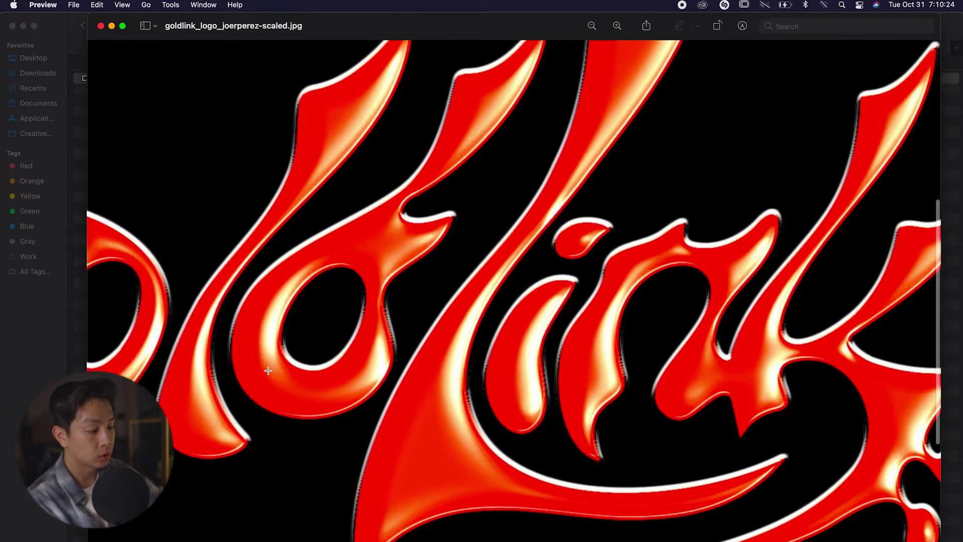
{"action": "scroll", "coordinate": [492, 305], "scroll_direction": "down", "scroll_amount": 10}
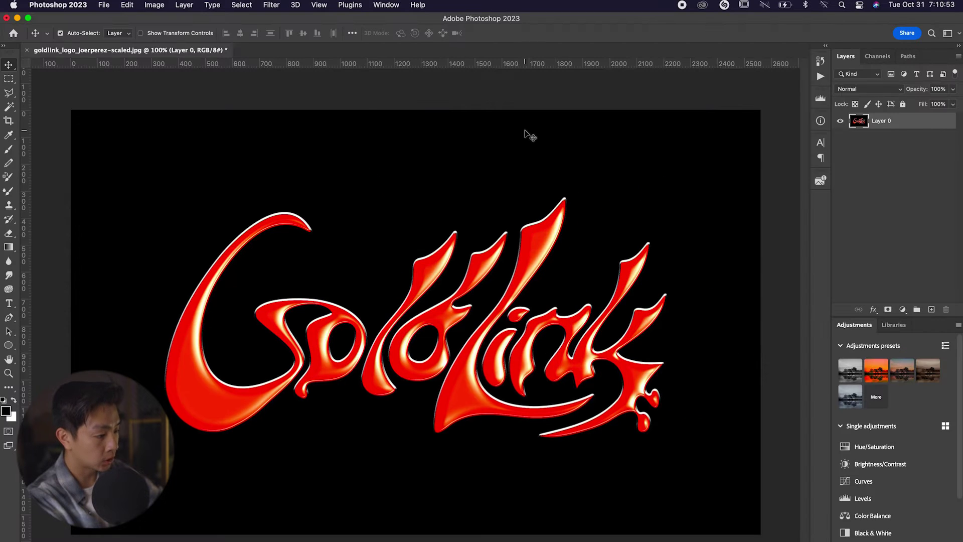
{"action": "left_click", "coordinate": [242, 5]}
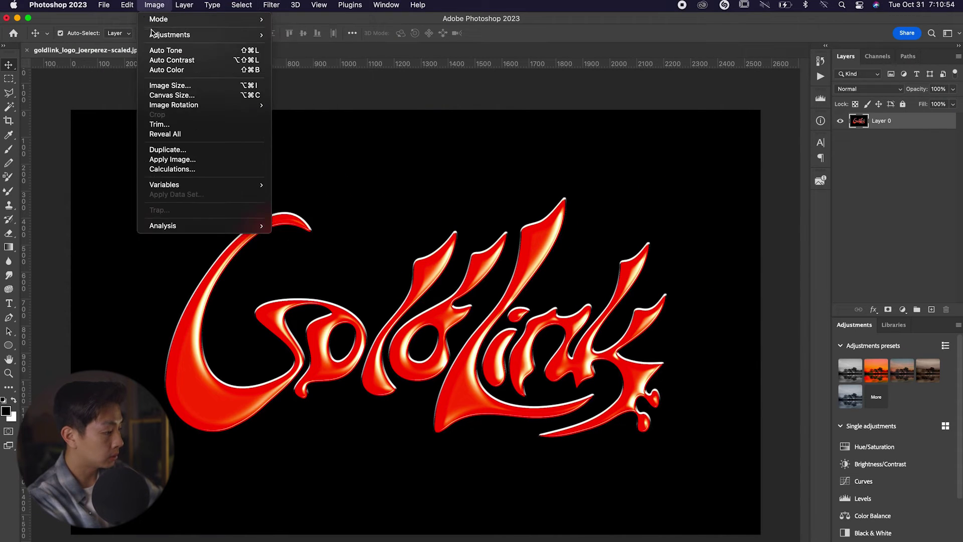
{"action": "mouse_move", "coordinate": [154, 34]}
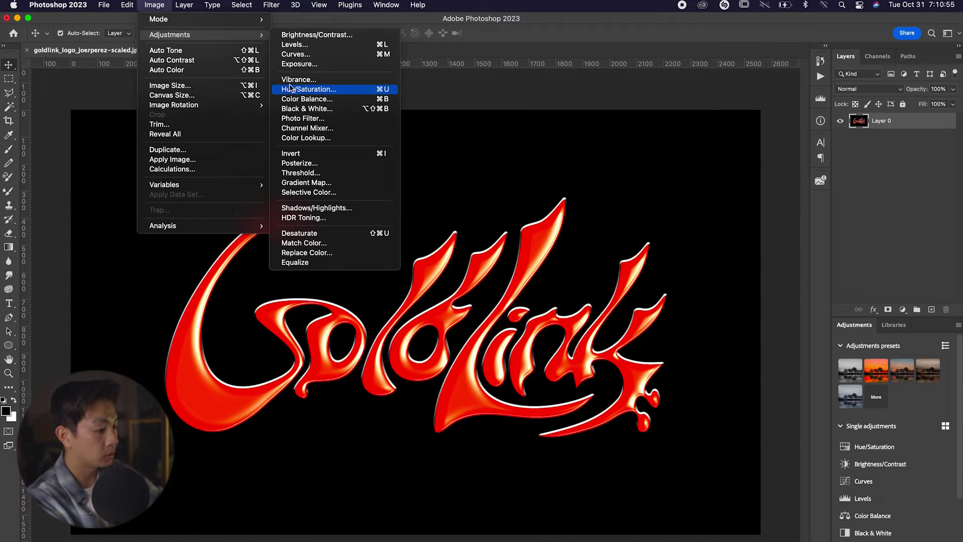
{"action": "left_click", "coordinate": [289, 87]}
{"action": "left_click_drag", "start_coordinate": [751, 494], "coordinate": [697, 494]}
{"action": "key", "text": "Return"}
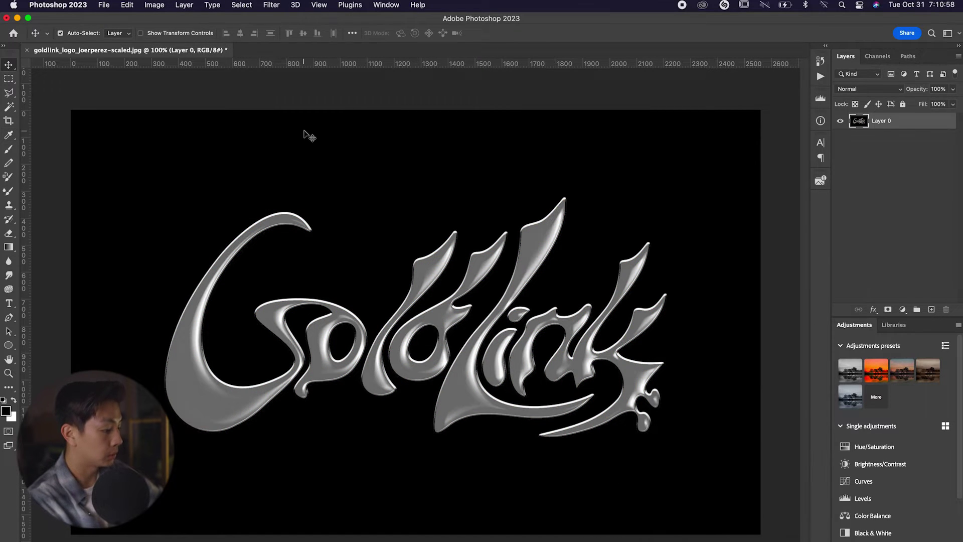
Set the Levels white input to 114 so the lettering turns solid white, then screenshot it
{"action": "left_click", "coordinate": [154, 5]}
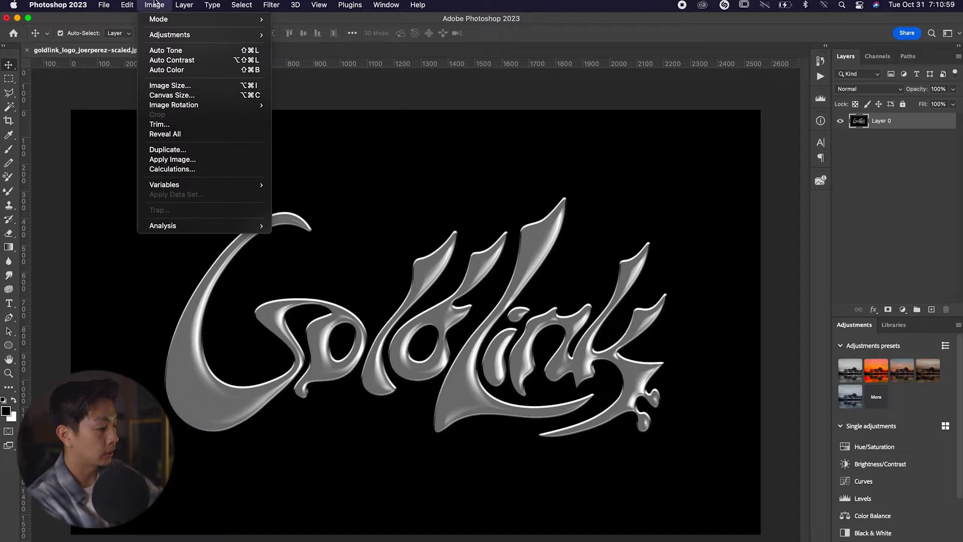
{"action": "mouse_move", "coordinate": [206, 36]}
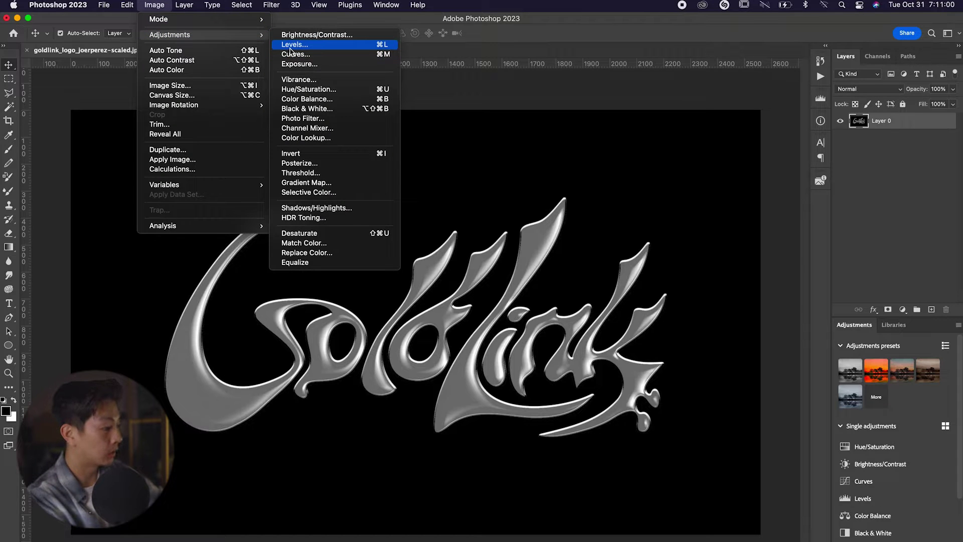
{"action": "left_click", "coordinate": [294, 45]}
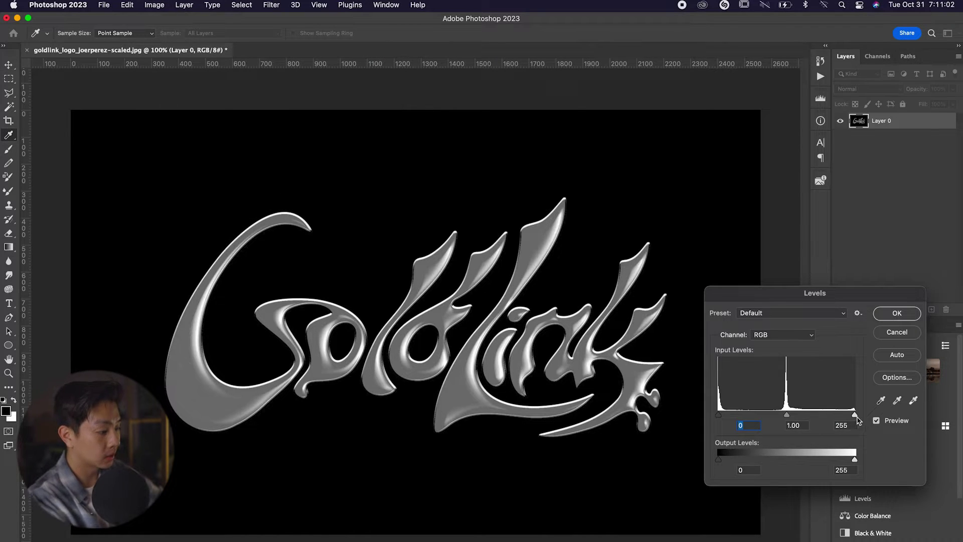
{"action": "left_click_drag", "start_coordinate": [855, 416], "coordinate": [780, 418]}
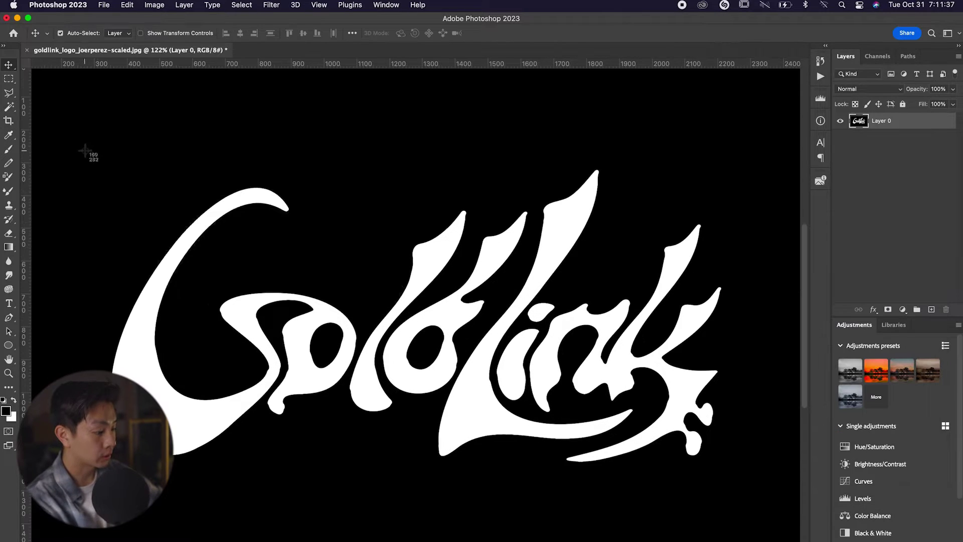
{"action": "left_click_drag", "start_coordinate": [85, 151], "coordinate": [746, 493]}
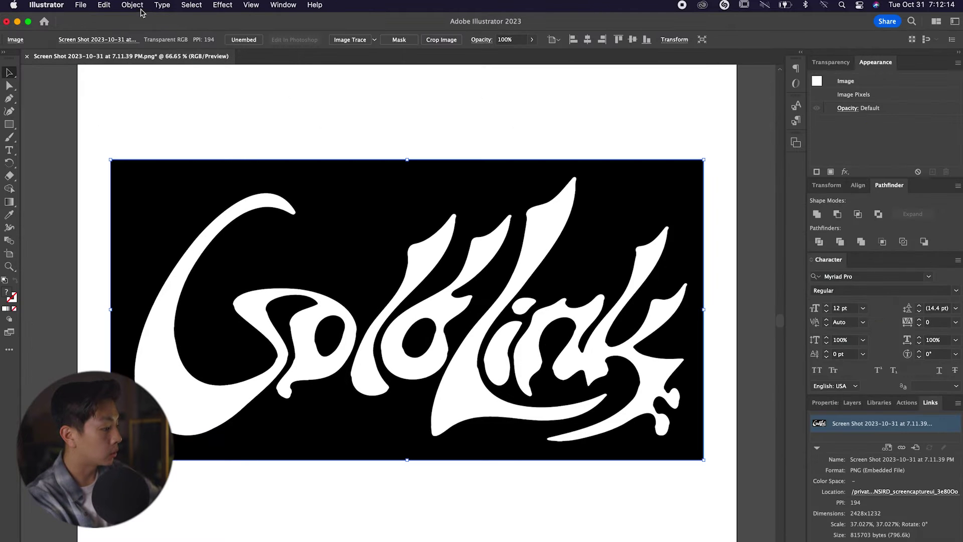
Image Trace the GoldLink screenshot with Make and Expand, then inspect the traced letters
{"action": "left_click", "coordinate": [140, 6]}
{"action": "mouse_move", "coordinate": [165, 394]}
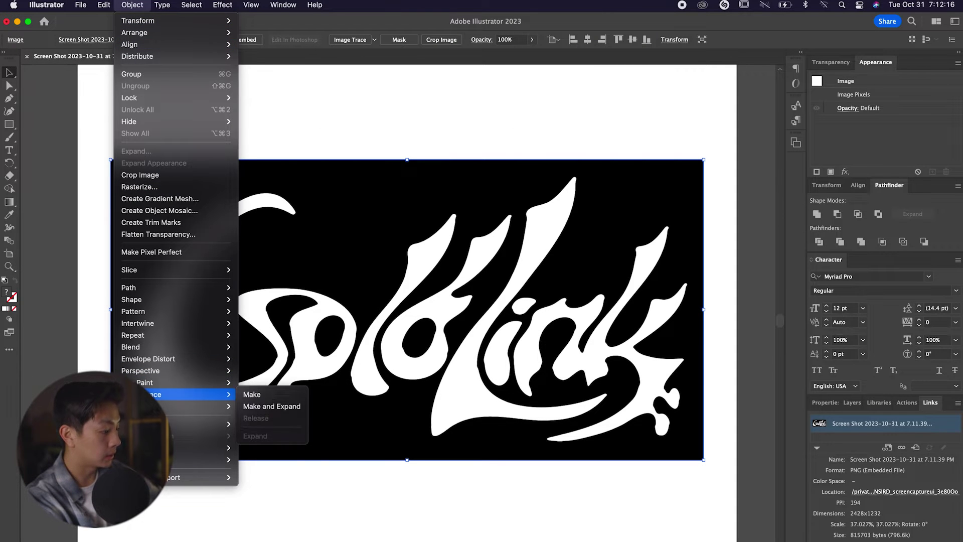
{"action": "left_click", "coordinate": [265, 407]}
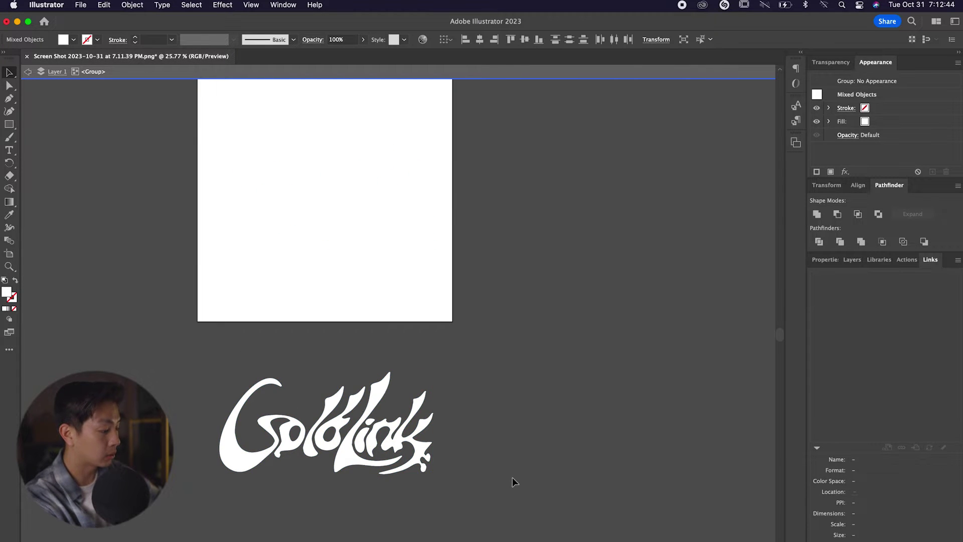
{"action": "scroll", "coordinate": [299, 490], "scroll_direction": "up", "scroll_amount": 3}
{"action": "scroll", "coordinate": [299, 489], "scroll_direction": "up", "scroll_amount": 3}
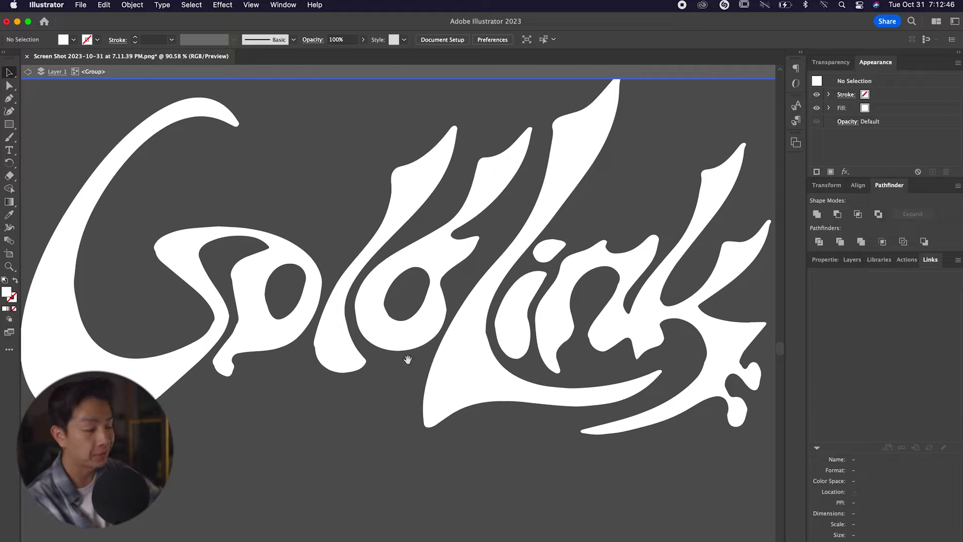
{"action": "left_click_drag", "start_coordinate": [407, 359], "coordinate": [241, 357]}
{"action": "scroll", "coordinate": [500, 357], "scroll_direction": "up", "scroll_amount": 3}
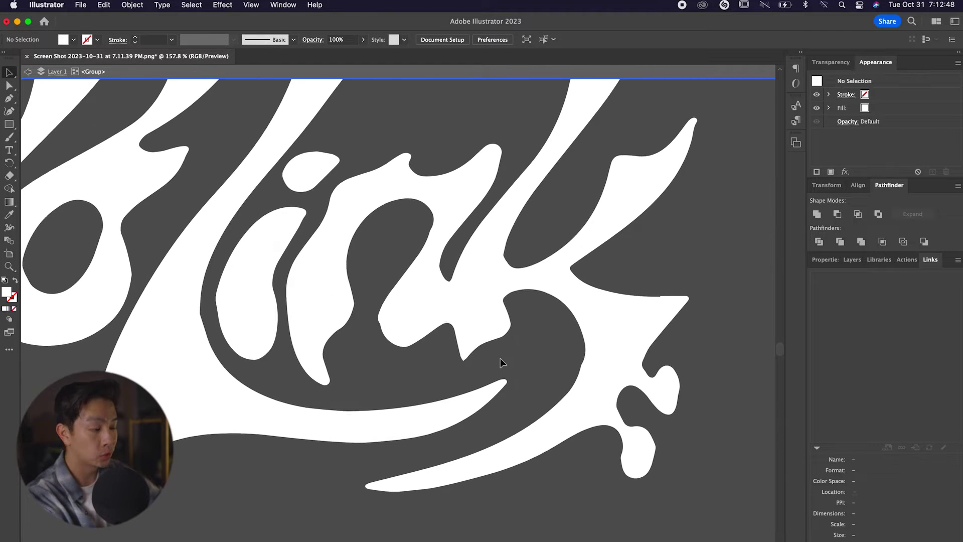
{"action": "scroll", "coordinate": [500, 357], "scroll_direction": "up", "scroll_amount": 5}
{"action": "scroll", "coordinate": [533, 376], "scroll_direction": "left", "scroll_amount": 5}
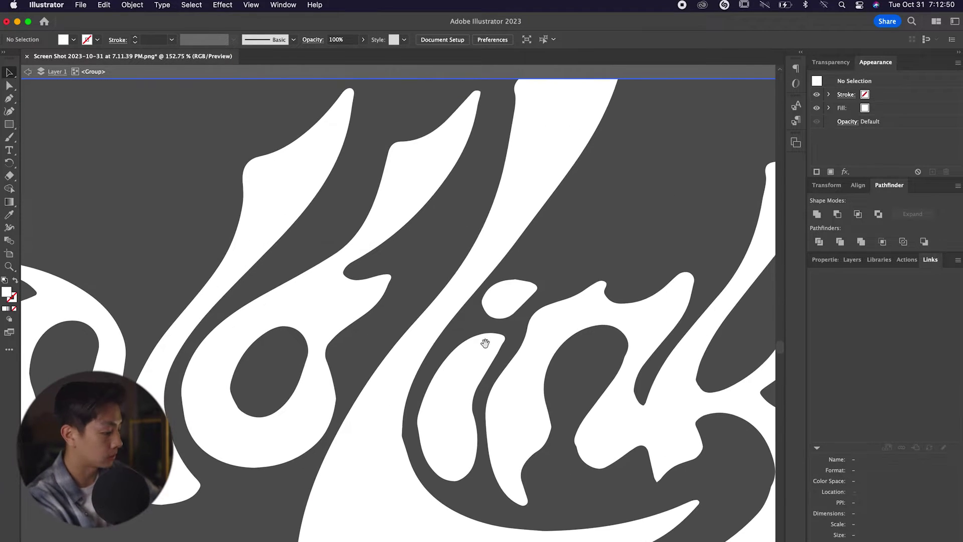
{"action": "scroll", "coordinate": [451, 311], "scroll_direction": "down", "scroll_amount": 3}
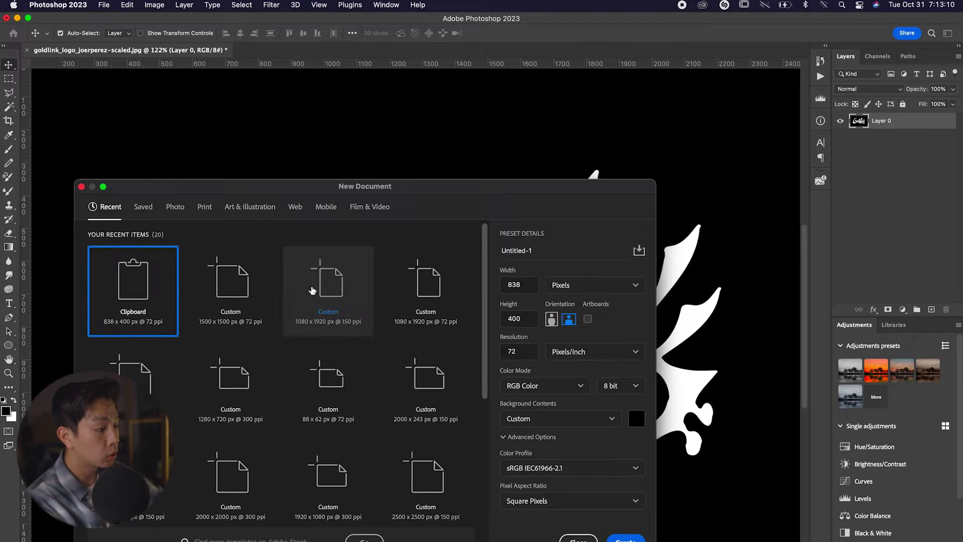
Create a new 1500 x 1500 px document at 150 ppi
{"action": "left_click", "coordinate": [160, 302]}
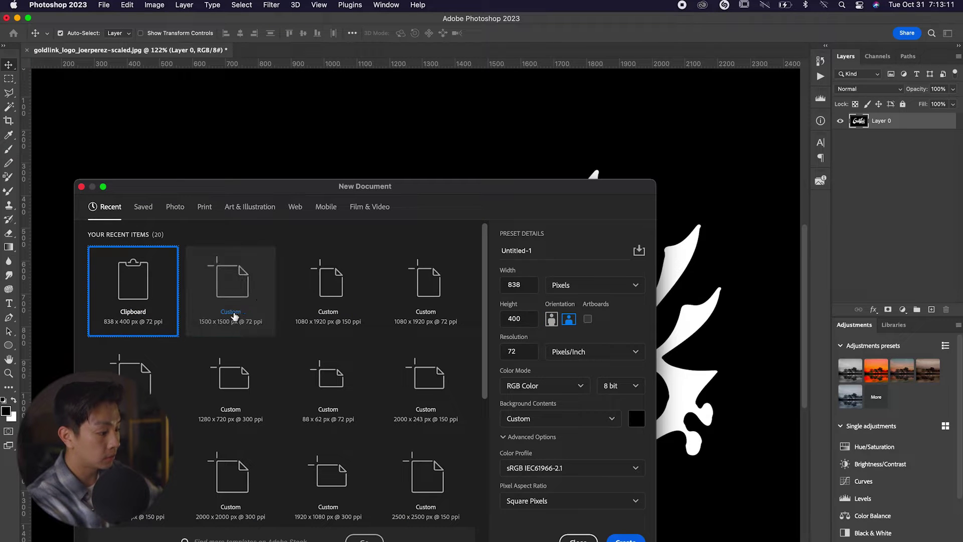
{"action": "left_click", "coordinate": [257, 317]}
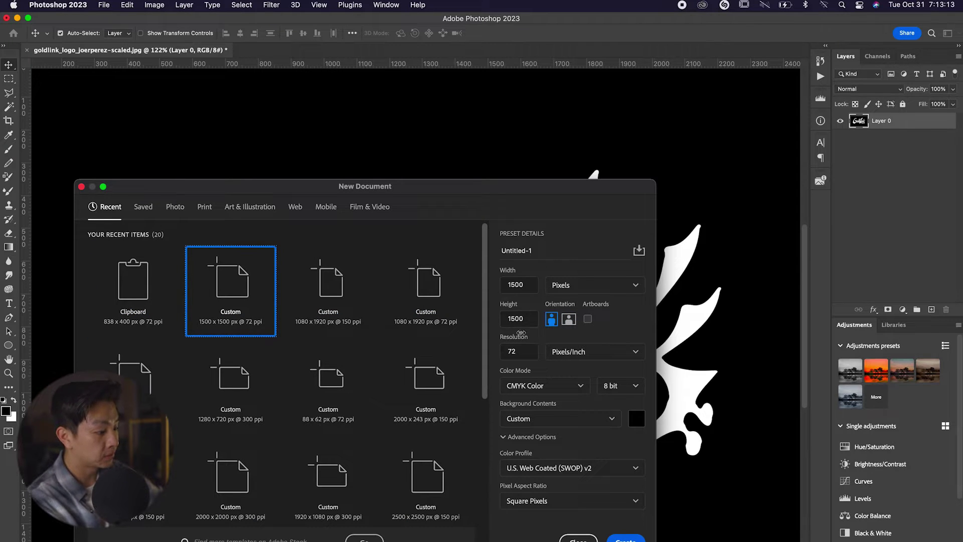
{"action": "double_click", "coordinate": [518, 353]}
{"action": "type", "text": "150"}
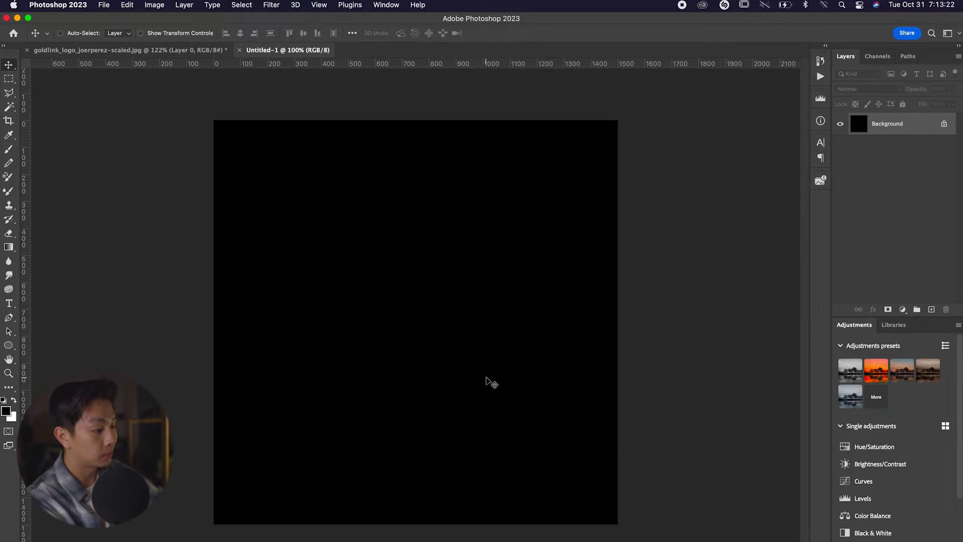
Paste the vector lettering as a Smart Object and scale it to fit the canvas
{"action": "key", "text": "super+v"}
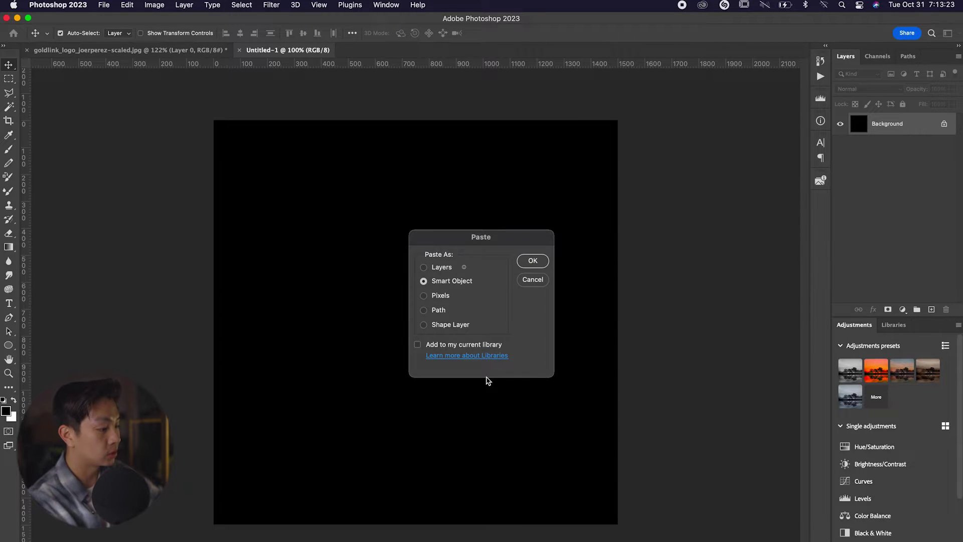
{"action": "key", "text": "Return"}
{"action": "left_click_drag", "start_coordinate": [622, 323], "coordinate": [534, 321]}
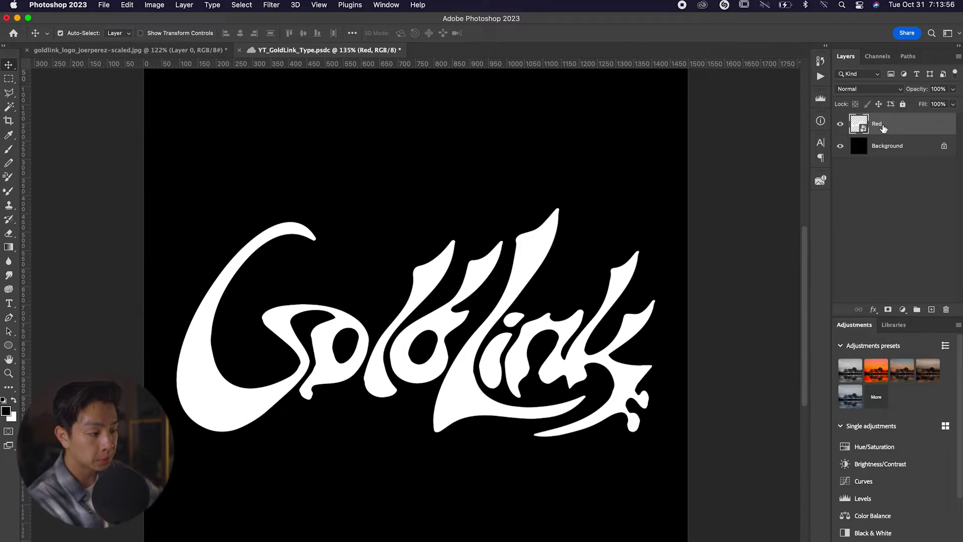
Duplicate the lettering into Orange and White layers, hide both, and select Red
{"action": "key", "text": "super+j"}
{"action": "double_click", "coordinate": [878, 124]}
{"action": "type", "text": "Or"}
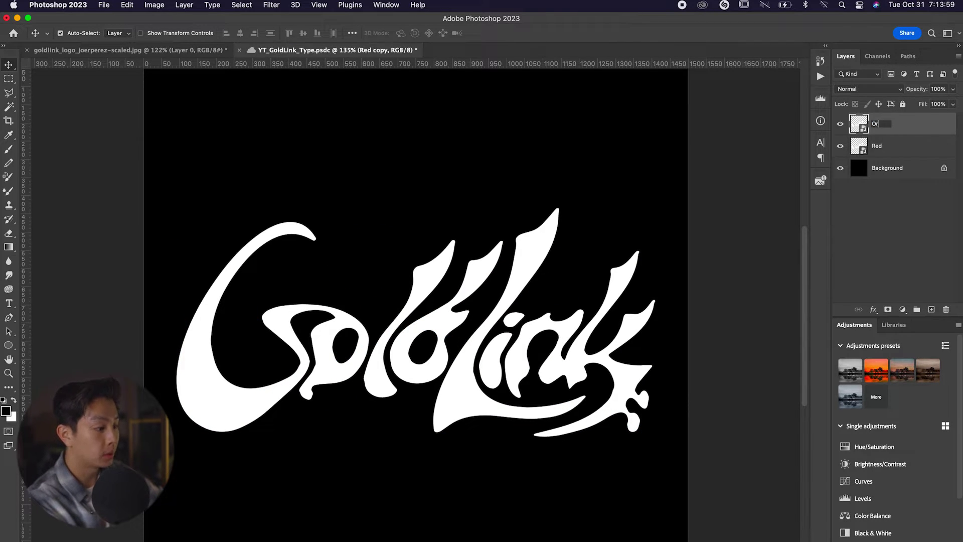
{"action": "type", "text": "ang"}
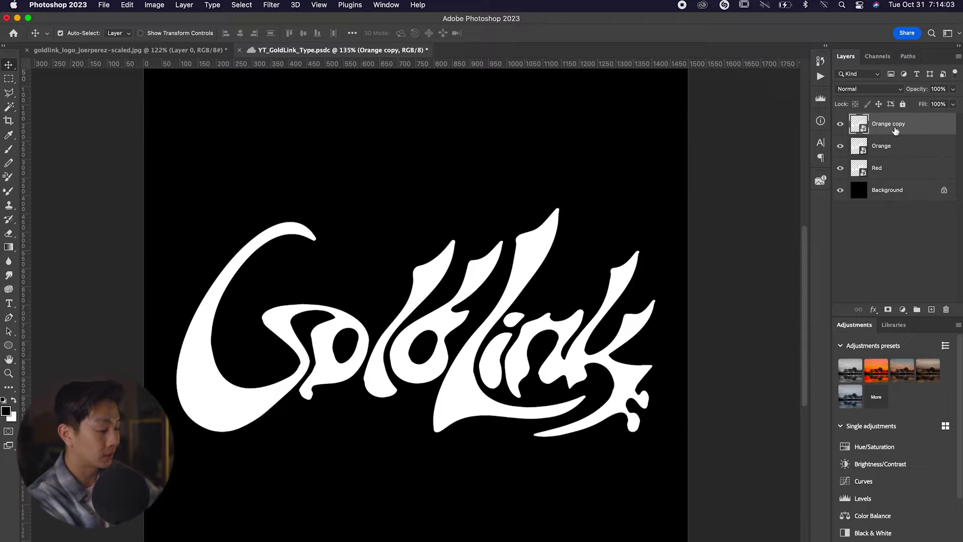
{"action": "type", "text": "White"}
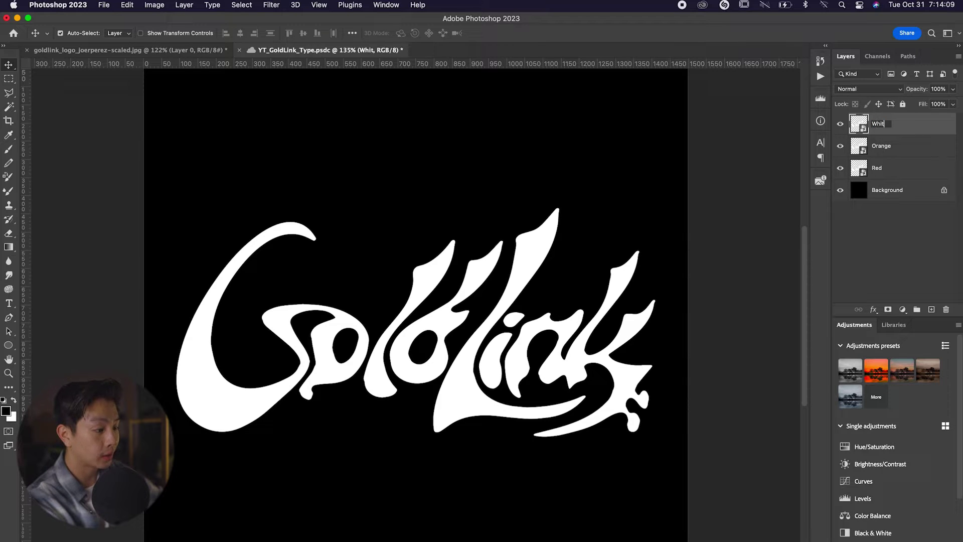
{"action": "key", "text": "Return"}
{"action": "left_click", "coordinate": [840, 124]}
{"action": "left_click", "coordinate": [840, 146]}
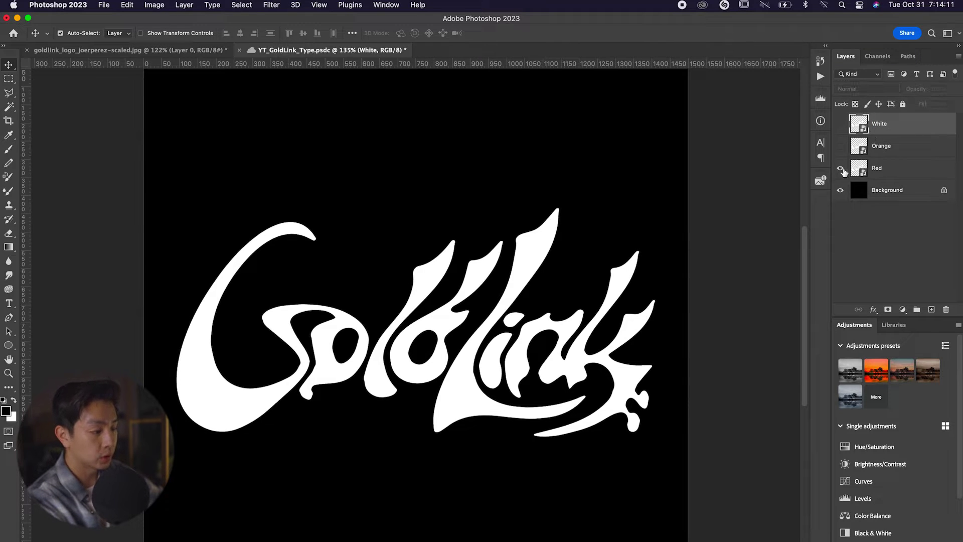
{"action": "left_click", "coordinate": [890, 170]}
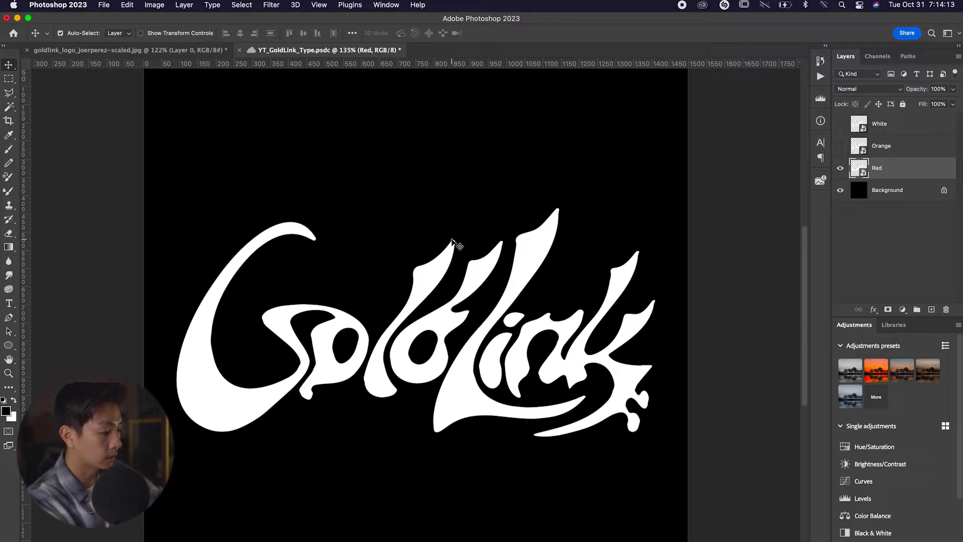
Give the Red layer a Pillow Emboss bevel with Depth 282%, Size 10 px, Soften 8 px
{"action": "left_click", "coordinate": [184, 5]}
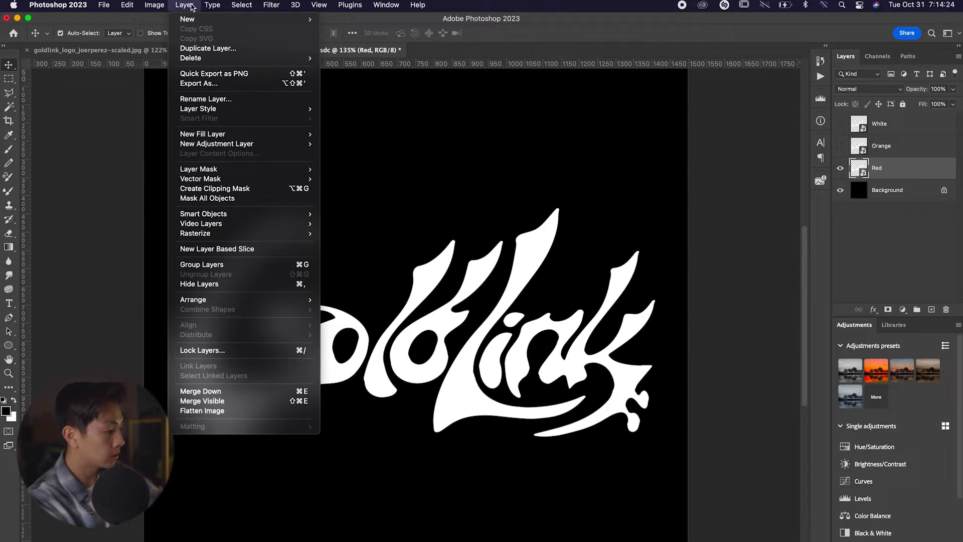
{"action": "mouse_move", "coordinate": [207, 110]}
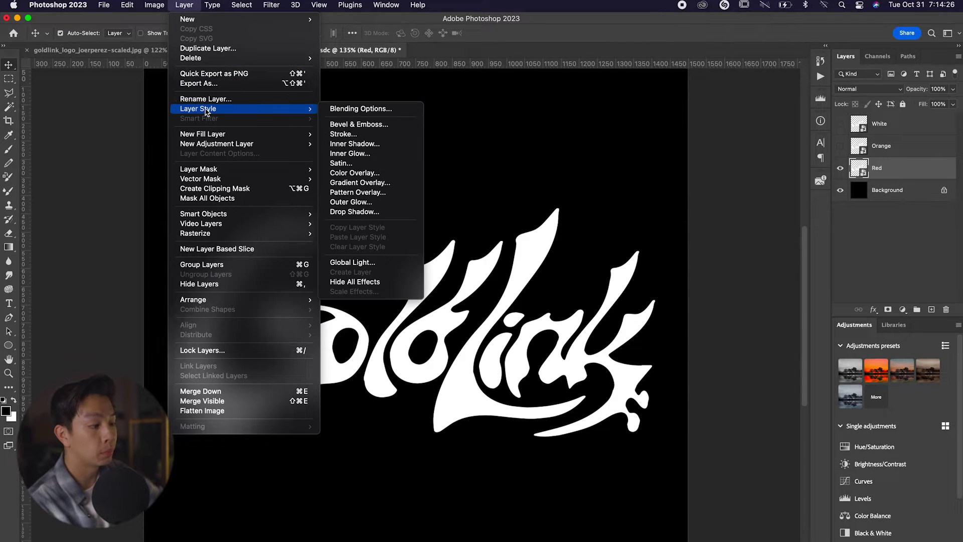
{"action": "left_click", "coordinate": [358, 125]}
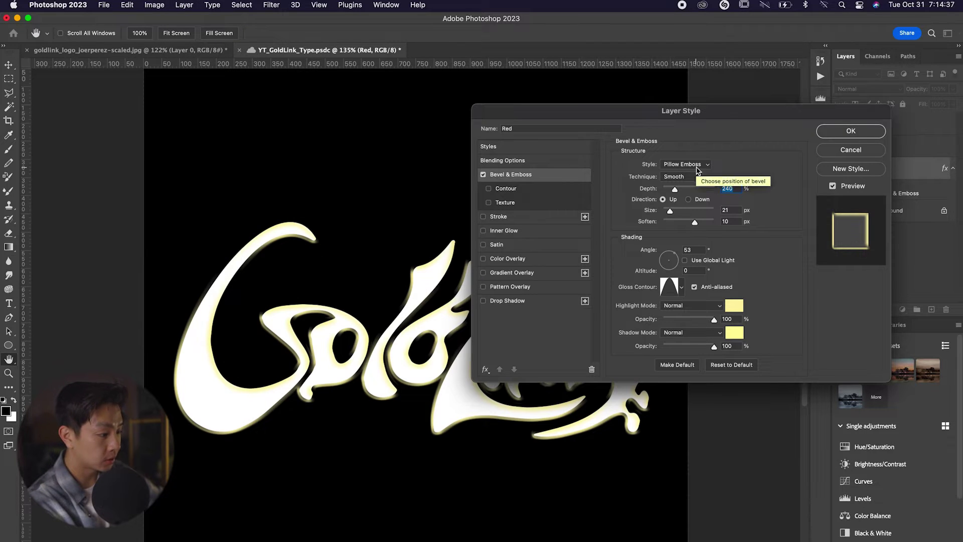
{"action": "left_click", "coordinate": [693, 167]}
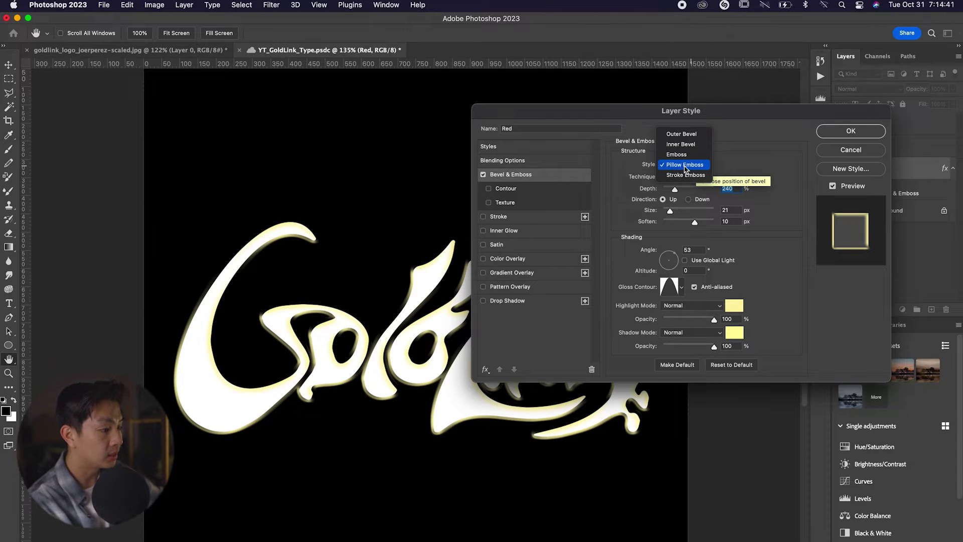
{"action": "left_click", "coordinate": [685, 167]}
{"action": "left_click_drag", "start_coordinate": [675, 191], "coordinate": [700, 211]}
{"action": "left_click_drag", "start_coordinate": [685, 111], "coordinate": [694, 36]}
{"action": "left_click_drag", "start_coordinate": [684, 133], "coordinate": [677, 135]}
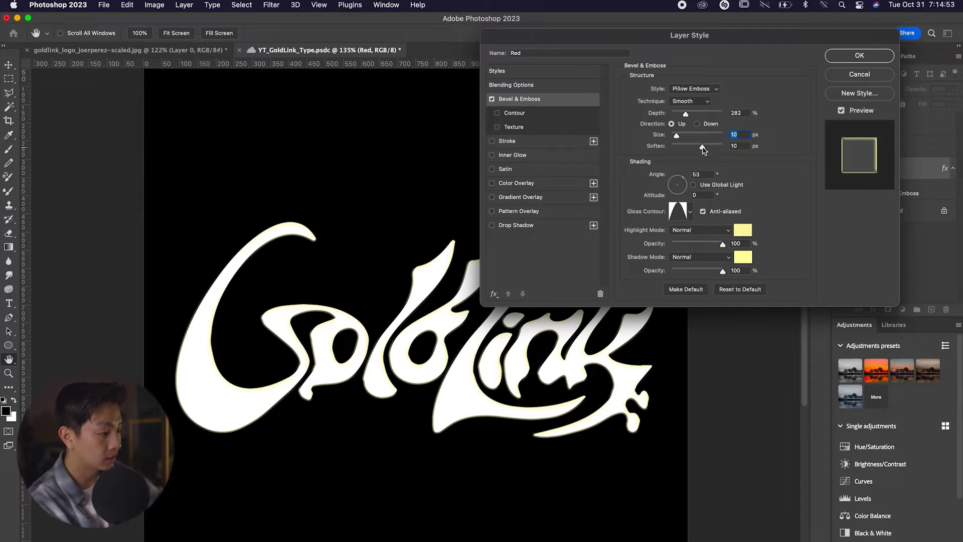
{"action": "mouse_move", "coordinate": [703, 147]}
{"action": "left_mouse_down"}
{"action": "mouse_move", "coordinate": [677, 147]}
{"action": "mouse_move", "coordinate": [727, 147]}
{"action": "mouse_move", "coordinate": [696, 147]}
{"action": "left_mouse_up"}
Set the bevel highlight colour to ff0000 and keep the pale yellow fffaaf shadow
{"action": "left_click", "coordinate": [743, 230]}
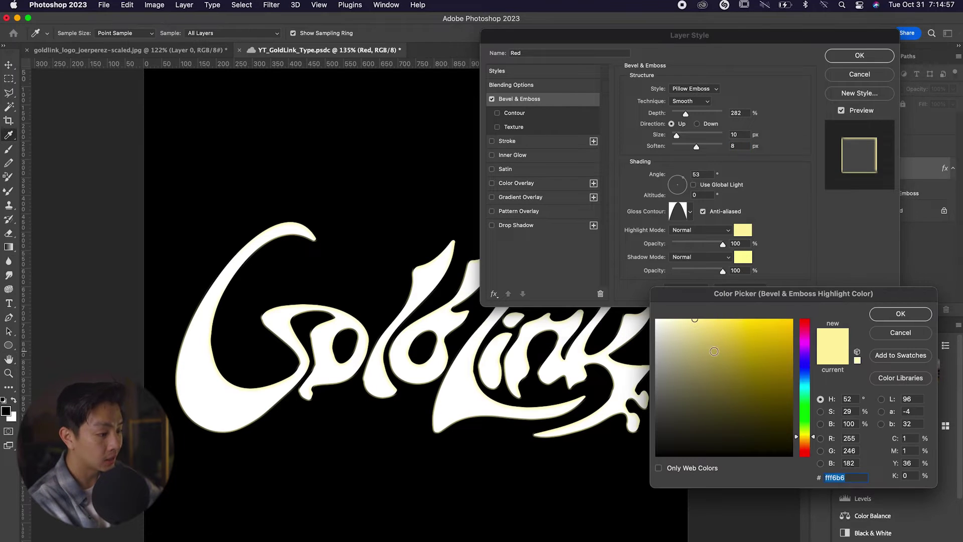
{"action": "type", "text": "ff0000"}
{"action": "mouse_move", "coordinate": [803, 454]}
{"action": "left_mouse_down"}
{"action": "mouse_move", "coordinate": [804, 441]}
{"action": "mouse_move", "coordinate": [803, 456]}
{"action": "left_mouse_up"}
{"action": "mouse_move", "coordinate": [782, 431]}
{"action": "left_mouse_down"}
{"action": "mouse_move", "coordinate": [787, 352]}
{"action": "mouse_move", "coordinate": [818, 285]}
{"action": "left_mouse_up"}
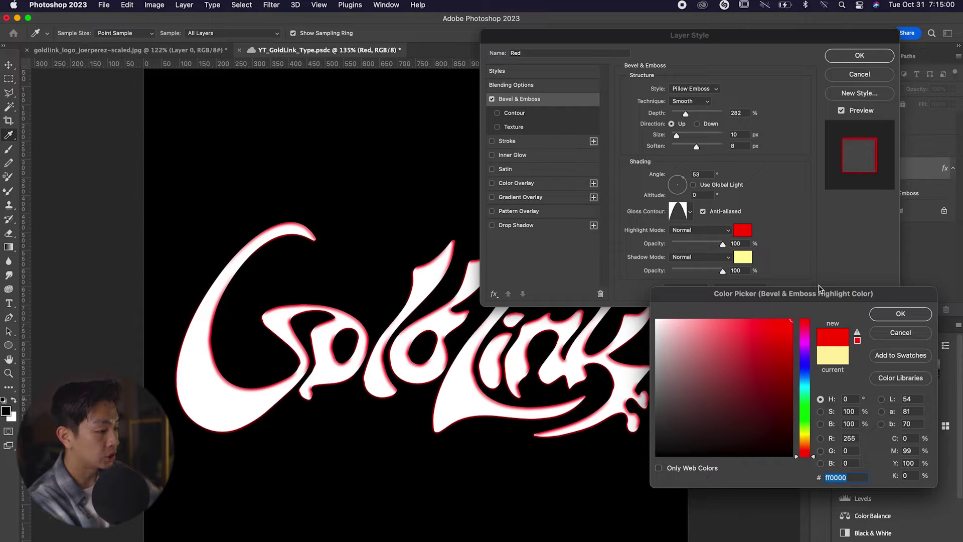
{"action": "key", "text": "Return"}
{"action": "left_click", "coordinate": [743, 257]}
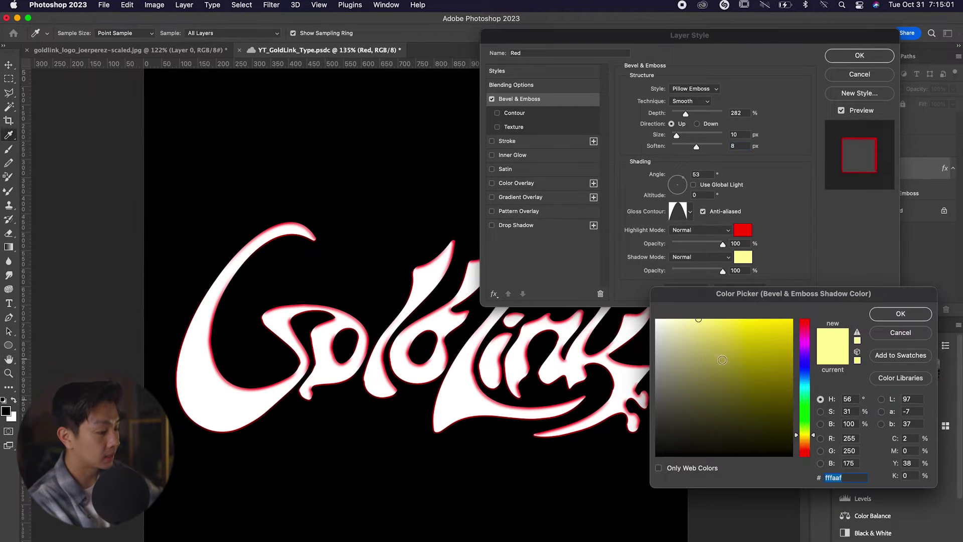
{"action": "key", "text": "Return"}
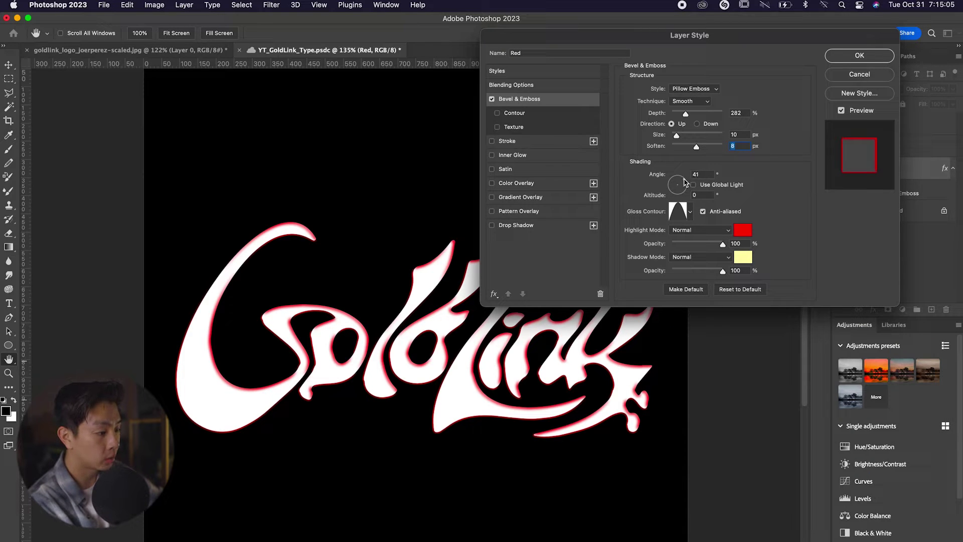
Light the bevel from -113° at 26° altitude and compare the effect on the lettering
{"action": "mouse_move", "coordinate": [685, 182]}
{"action": "left_mouse_down"}
{"action": "mouse_move", "coordinate": [672, 184]}
{"action": "mouse_move", "coordinate": [680, 199]}
{"action": "mouse_move", "coordinate": [675, 175]}
{"action": "left_mouse_up"}
{"action": "left_click_drag", "start_coordinate": [672, 34], "coordinate": [717, 32]}
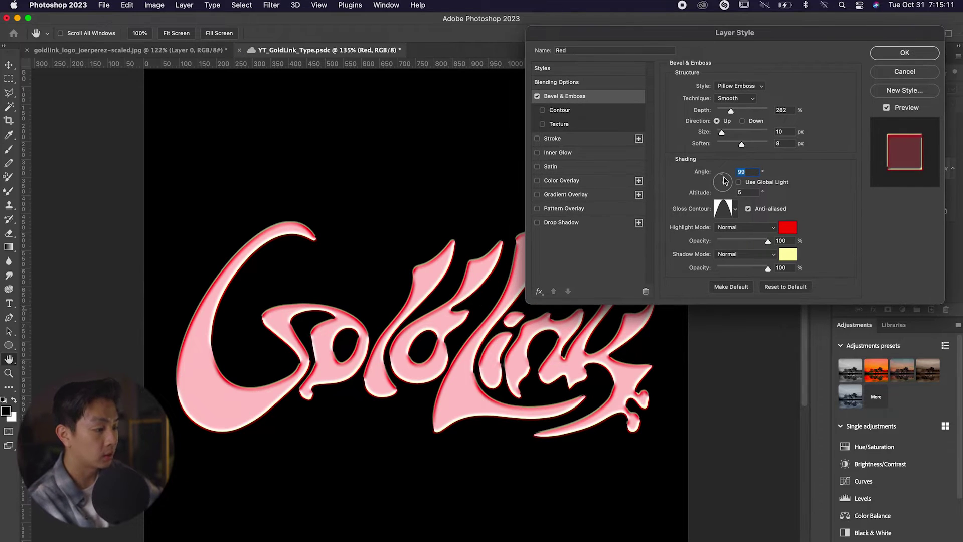
{"action": "left_click_drag", "start_coordinate": [724, 180], "coordinate": [717, 171]}
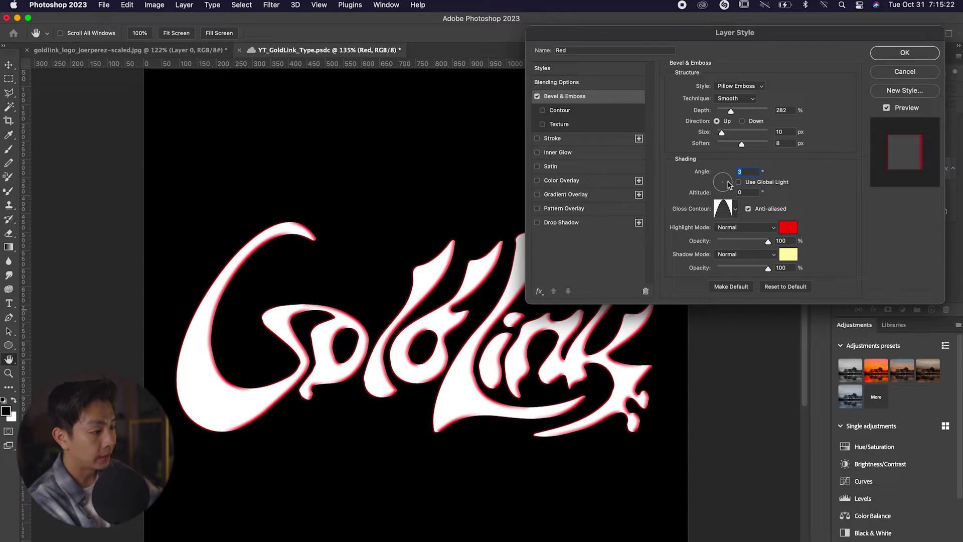
{"action": "mouse_move", "coordinate": [728, 185]}
{"action": "left_mouse_down"}
{"action": "mouse_move", "coordinate": [717, 176]}
{"action": "mouse_move", "coordinate": [721, 191]}
{"action": "left_mouse_up"}
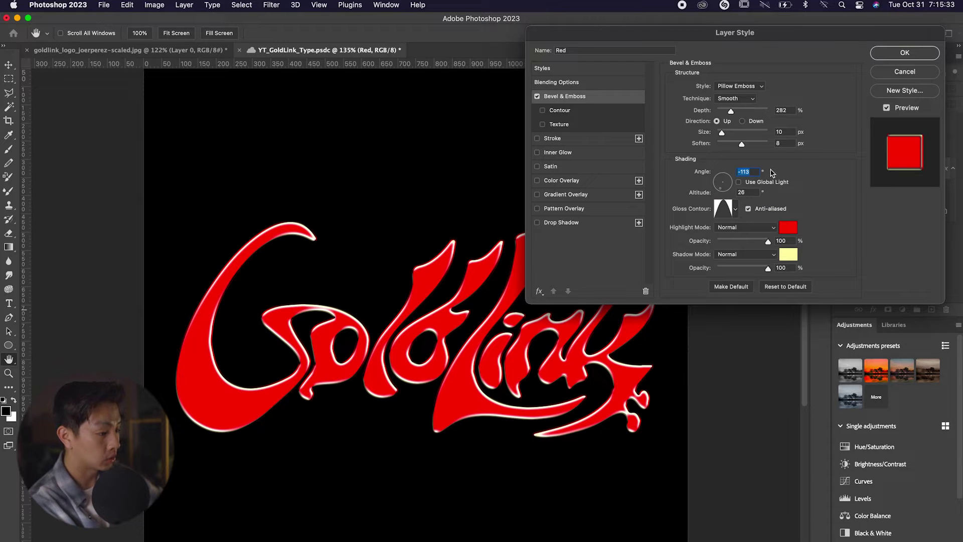
{"action": "mouse_move", "coordinate": [721, 38]}
{"action": "left_mouse_down"}
{"action": "mouse_move", "coordinate": [699, 30]}
{"action": "mouse_move", "coordinate": [751, 83]}
{"action": "mouse_move", "coordinate": [709, 25]}
{"action": "left_mouse_up"}
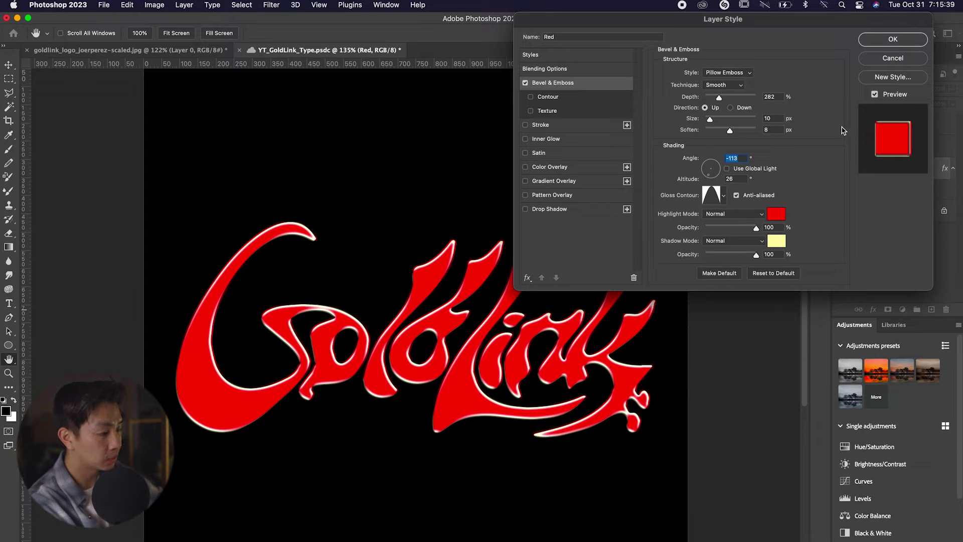
{"action": "left_click", "coordinate": [875, 94]}
{"action": "left_click", "coordinate": [874, 94]}
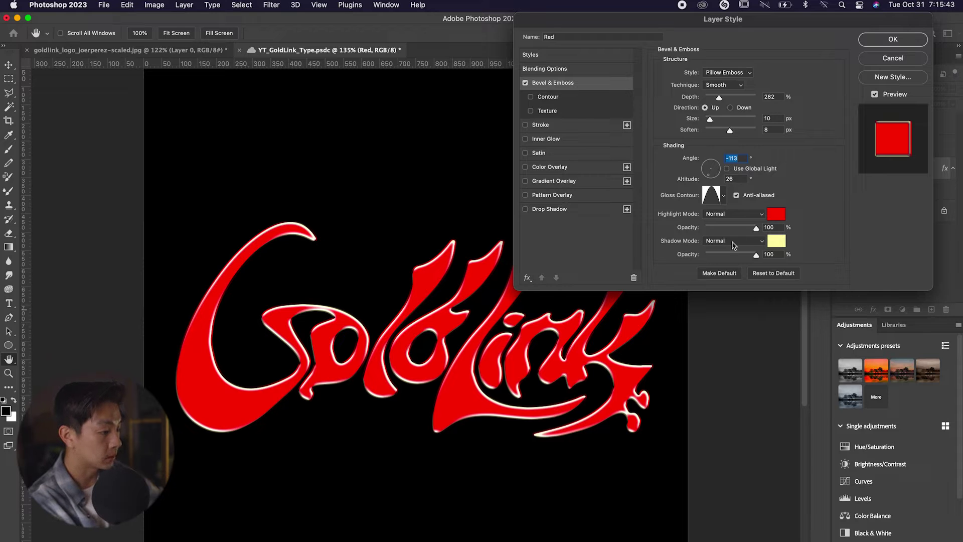
{"action": "mouse_move", "coordinate": [756, 254]}
{"action": "left_mouse_down"}
{"action": "mouse_move", "coordinate": [707, 256]}
{"action": "mouse_move", "coordinate": [756, 247]}
{"action": "left_mouse_up"}
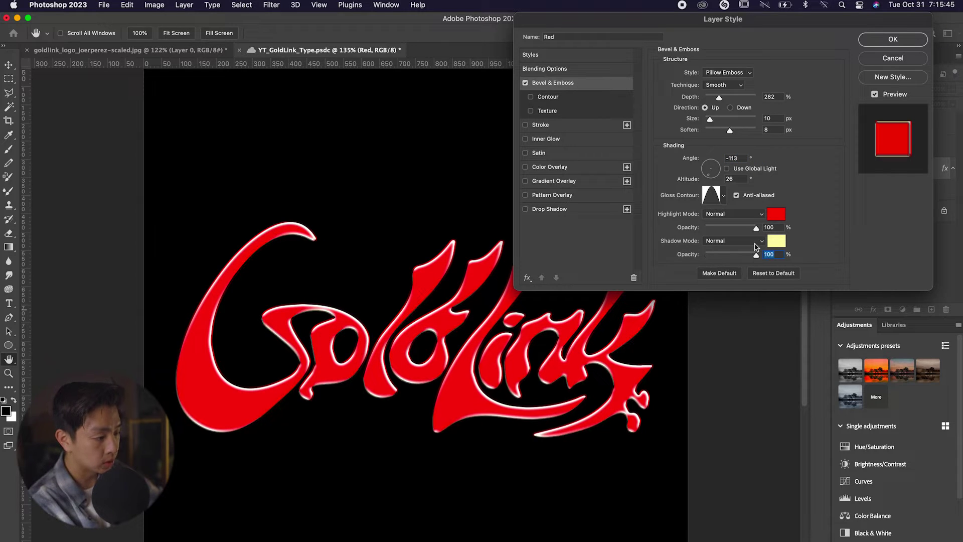
{"action": "left_click", "coordinate": [720, 197]}
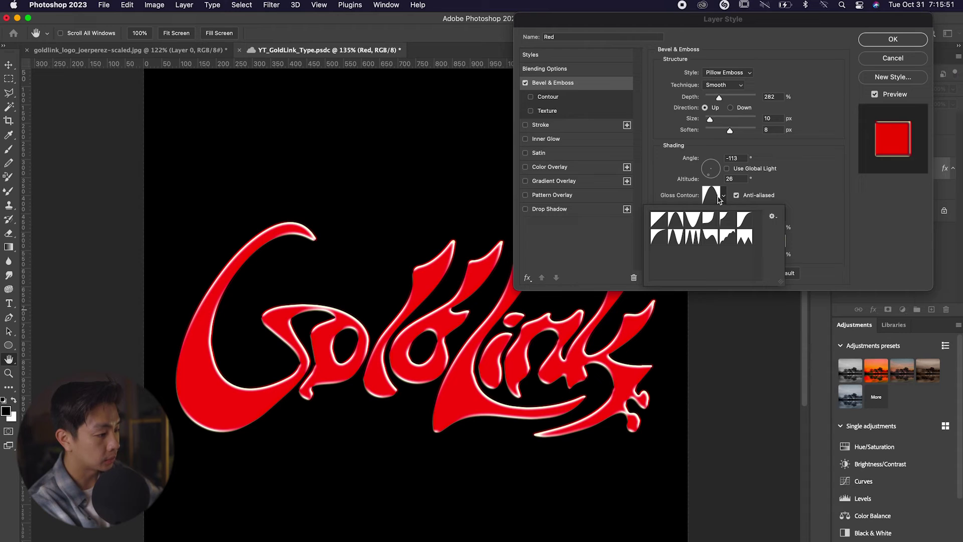
Try several gloss contour presets and settle on the top-row second contour for Red's bevel
{"action": "left_click", "coordinate": [691, 225]}
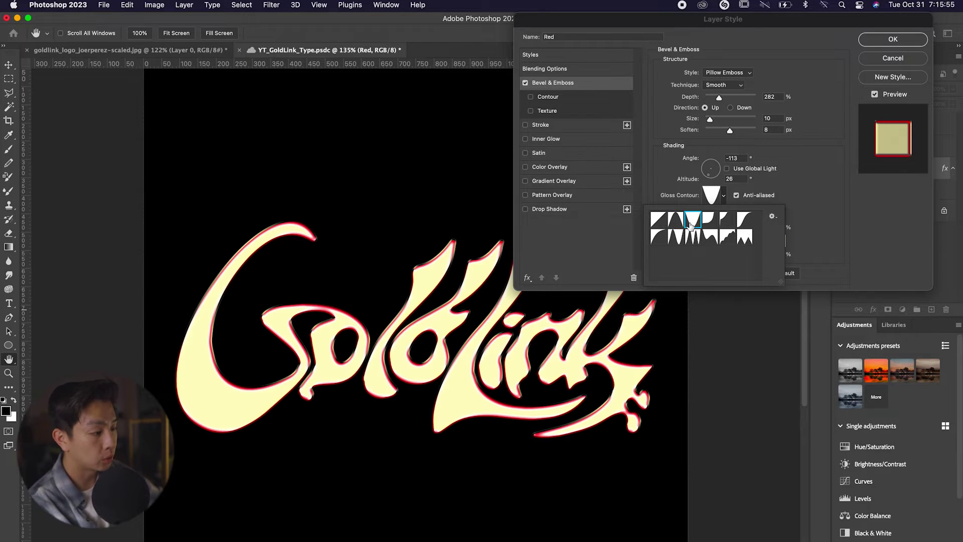
{"action": "left_click", "coordinate": [728, 223]}
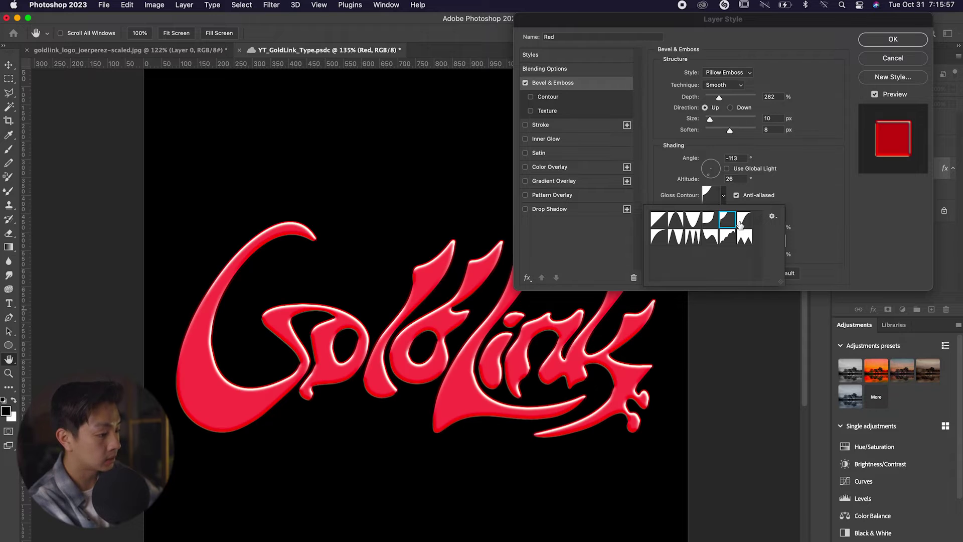
{"action": "left_click", "coordinate": [745, 220]}
{"action": "left_click", "coordinate": [744, 237]}
{"action": "left_click", "coordinate": [727, 238]}
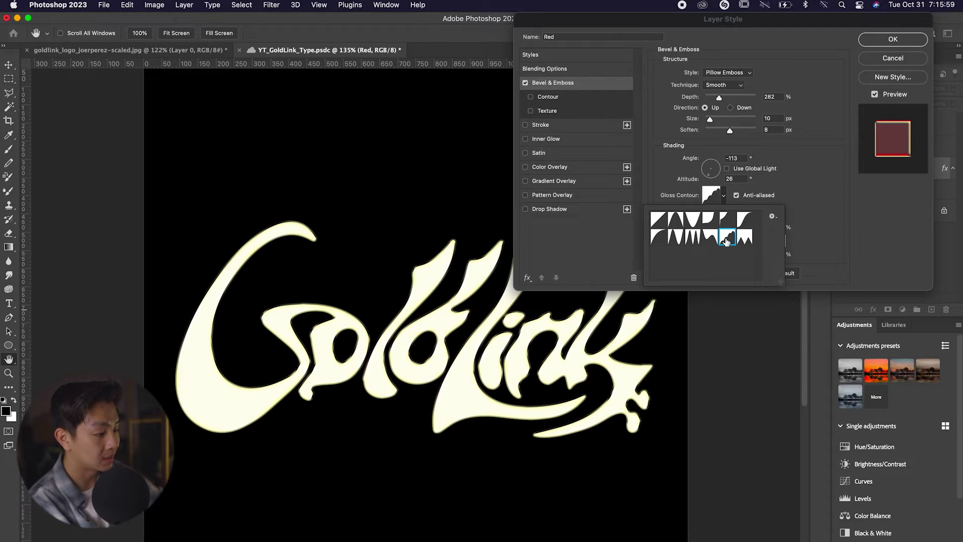
{"action": "left_click", "coordinate": [691, 238]}
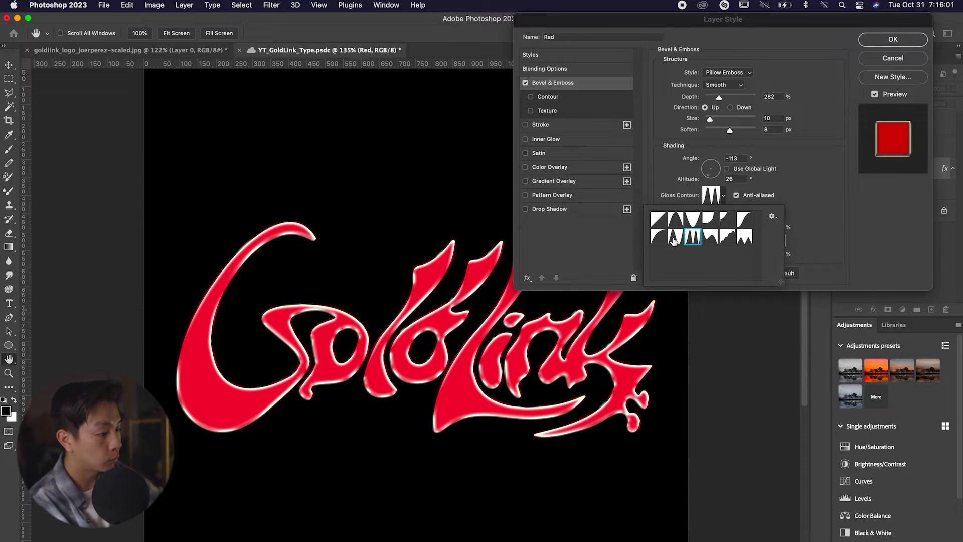
{"action": "left_click", "coordinate": [673, 238]}
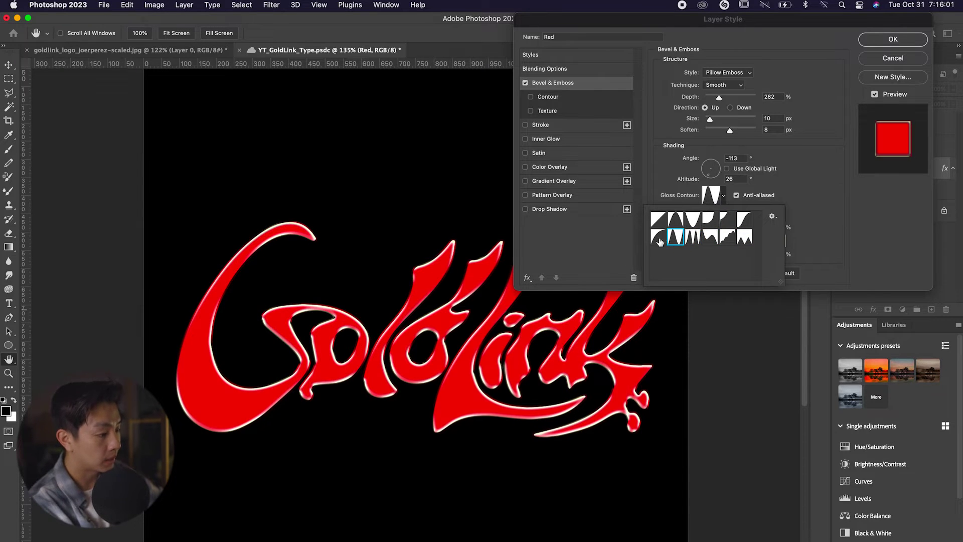
{"action": "left_click", "coordinate": [677, 220]}
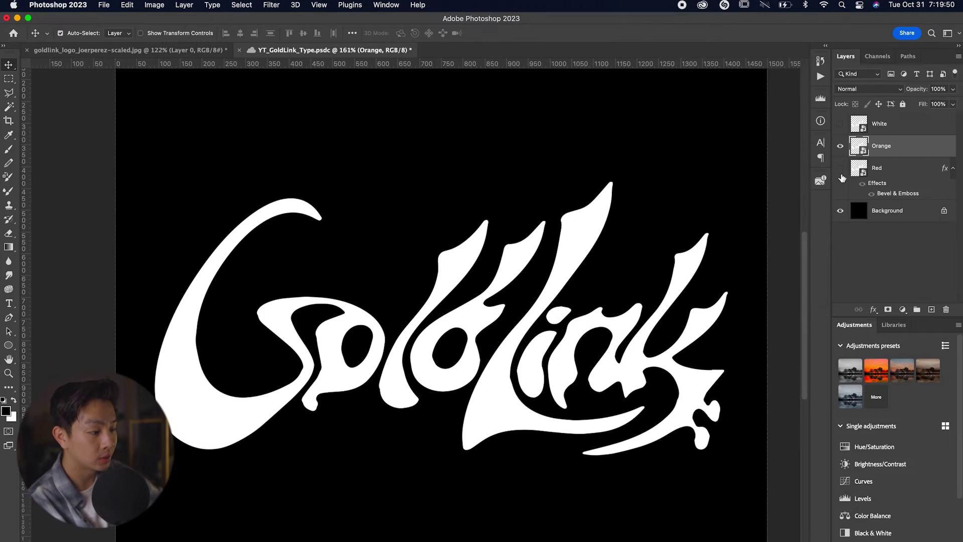
Make the Red layer visible again and select the Orange layer
{"action": "left_click", "coordinate": [271, 5]}
{"action": "left_click", "coordinate": [504, 40]}
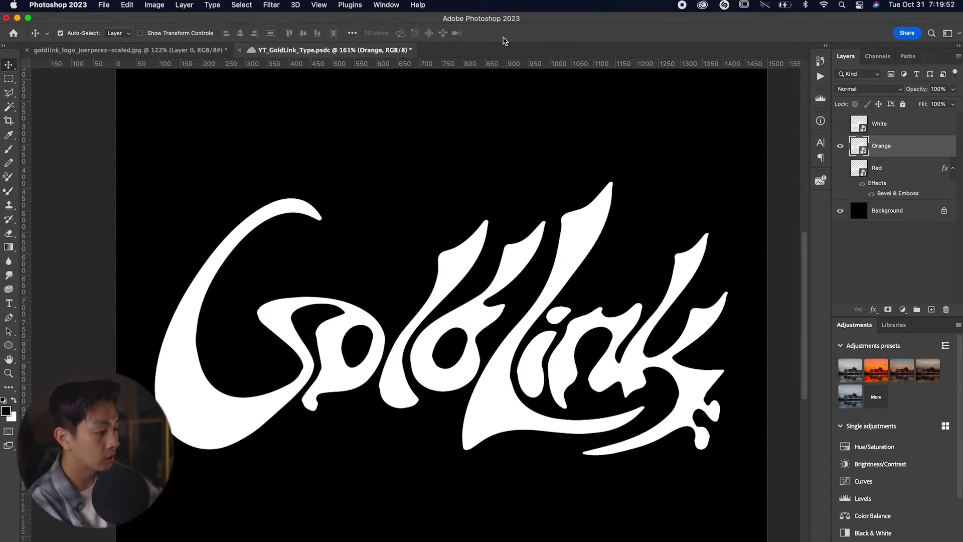
{"action": "left_click", "coordinate": [840, 167]}
{"action": "left_click", "coordinate": [885, 169]}
{"action": "left_click", "coordinate": [885, 152]}
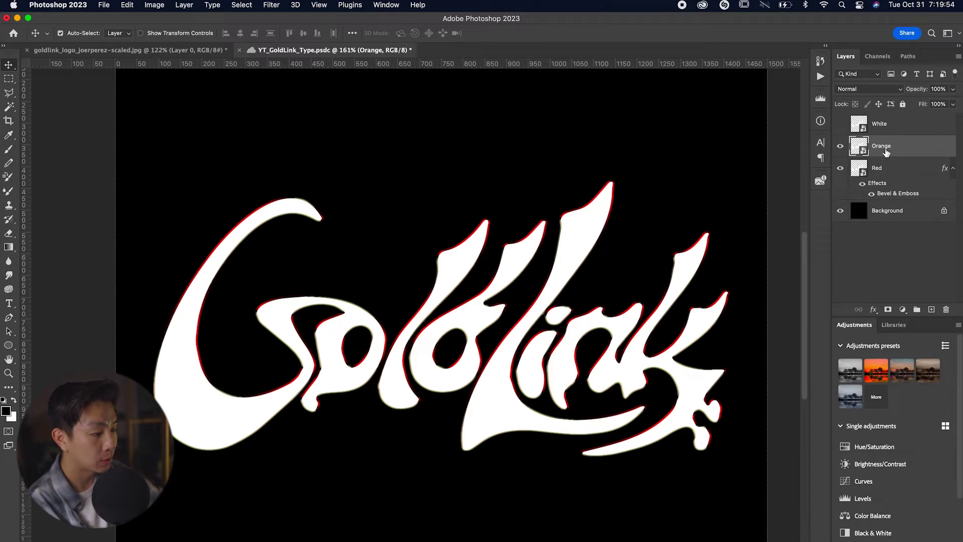
Add Bevel & Emboss to the Orange layer with an orange #ff5400 highlight
{"action": "left_click", "coordinate": [183, 5]}
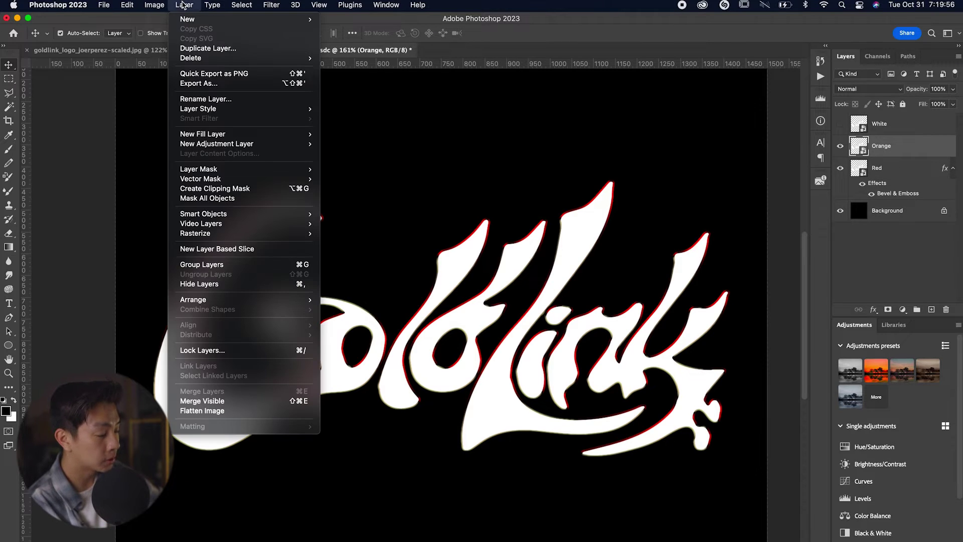
{"action": "mouse_move", "coordinate": [217, 112]}
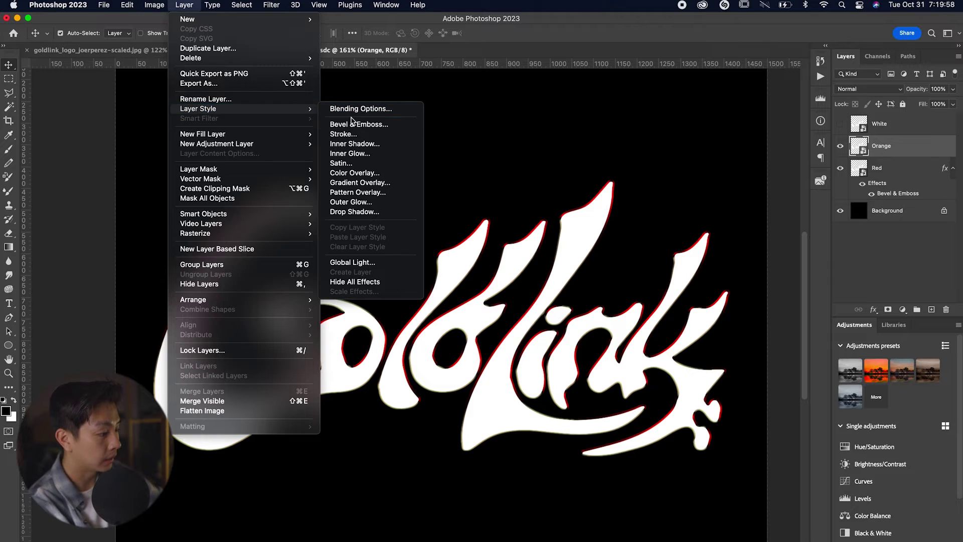
{"action": "left_click", "coordinate": [357, 123]}
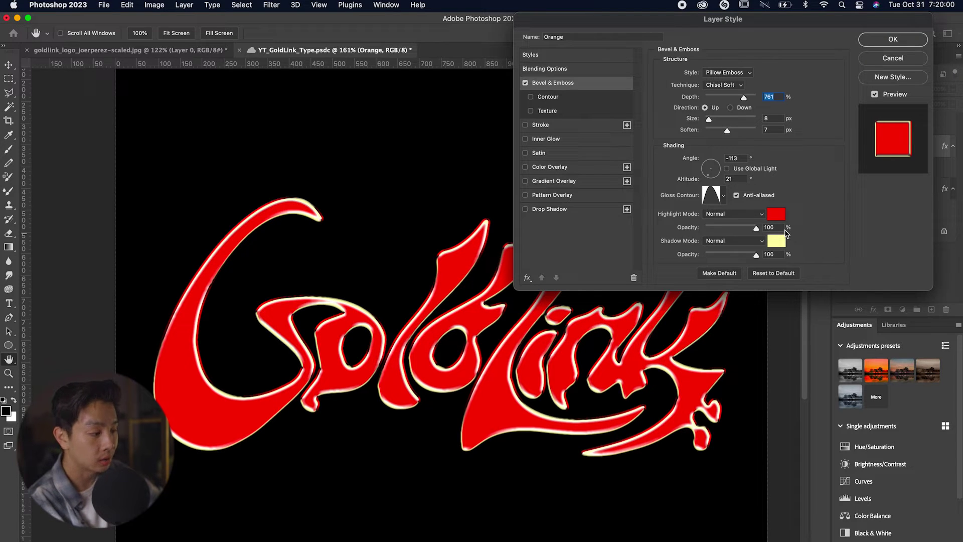
{"action": "left_click", "coordinate": [776, 216]}
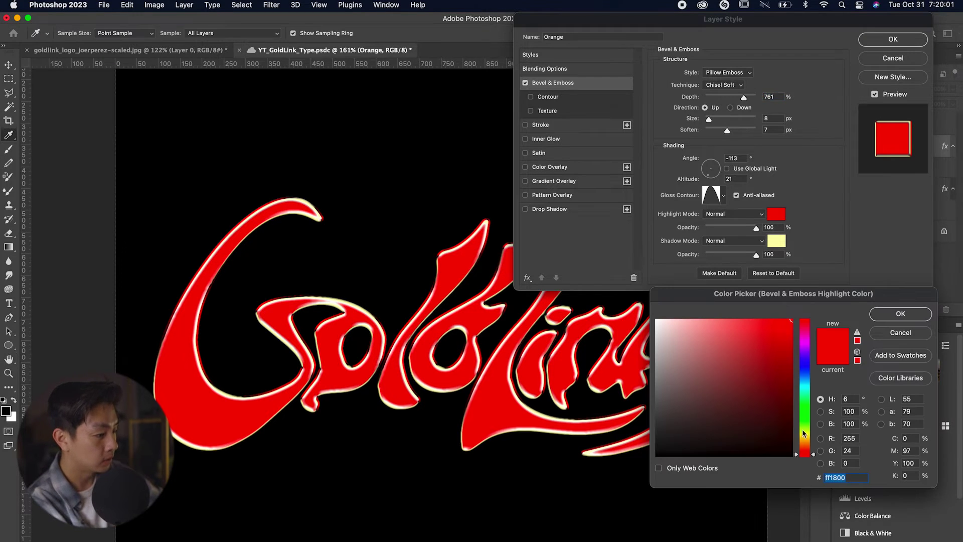
{"action": "left_click", "coordinate": [809, 450]}
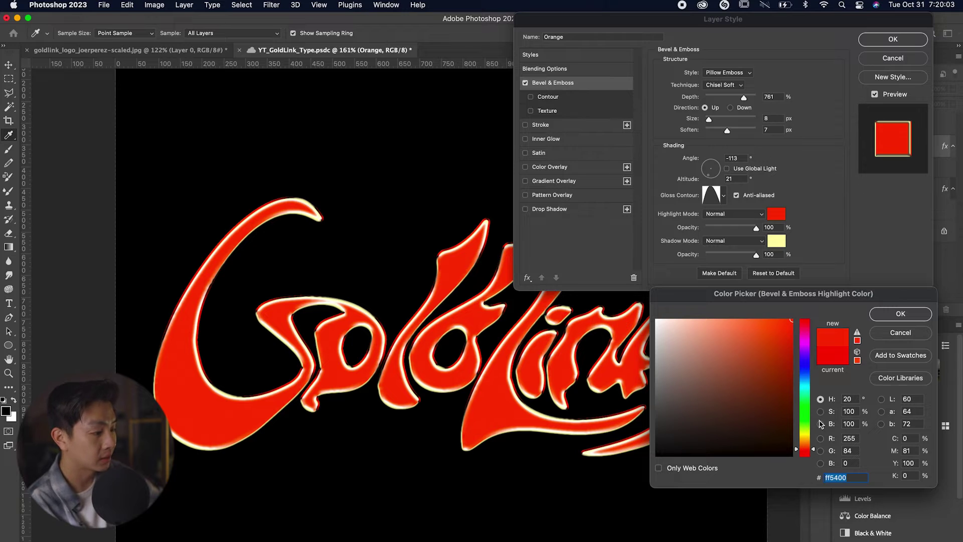
{"action": "key", "text": "Return"}
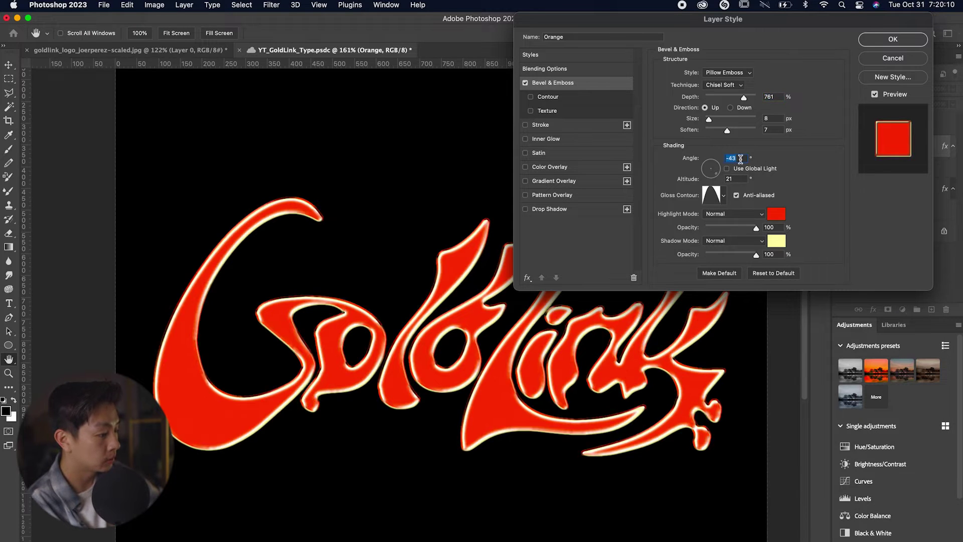
Set Orange's bevel light to -86° angle, 16° altitude, and pick the fifth gloss contour
{"action": "key", "text": "shift+Up"}
{"action": "key", "text": "shift+Up"}
{"action": "key", "text": "shift+Up"}
{"action": "key", "text": "shift+Up"}
{"action": "key", "text": "shift+Up"}
{"action": "key", "text": "shift+Up"}
{"action": "key", "text": "shift+Up"}
{"action": "mouse_move", "coordinate": [714, 179]}
{"action": "left_mouse_down"}
{"action": "mouse_move", "coordinate": [715, 166]}
{"action": "mouse_move", "coordinate": [725, 178]}
{"action": "mouse_move", "coordinate": [712, 178]}
{"action": "left_mouse_up"}
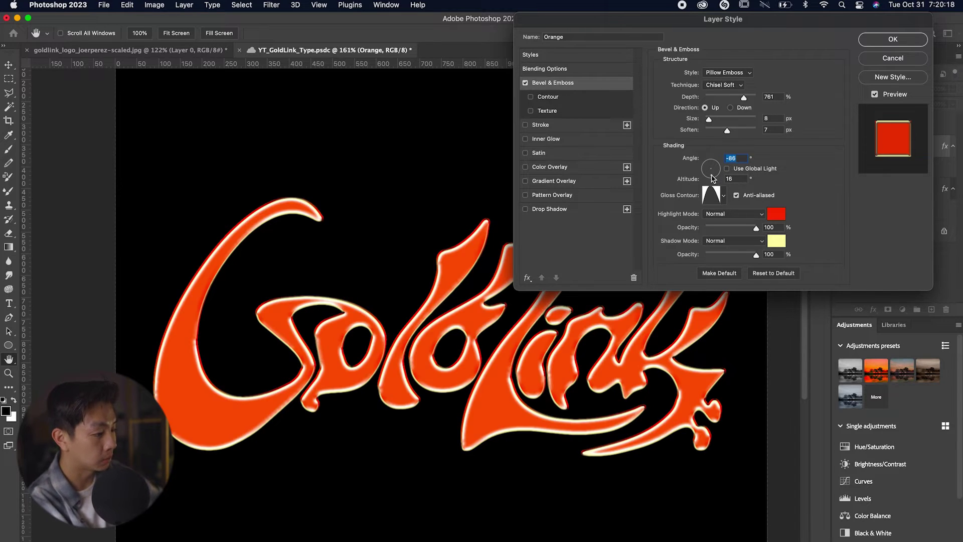
{"action": "left_click", "coordinate": [723, 196]}
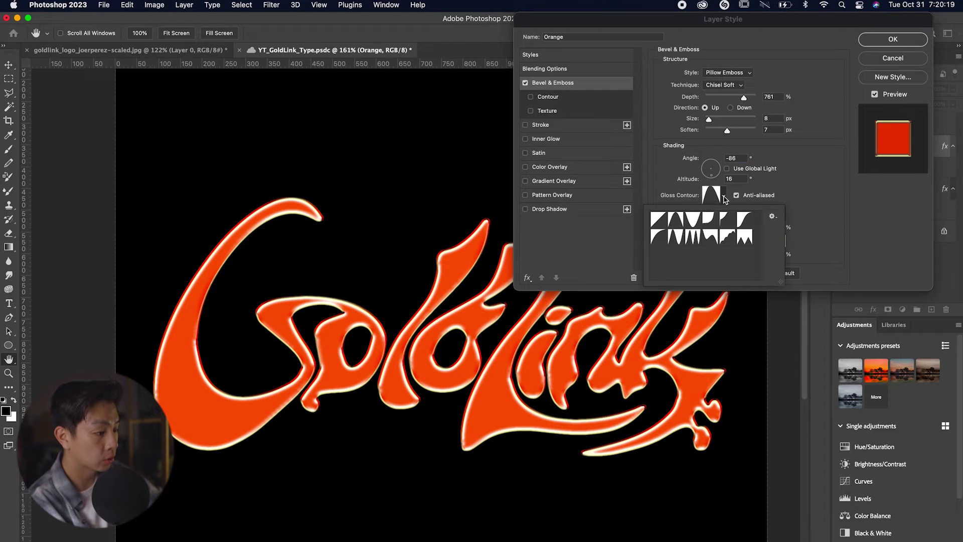
{"action": "left_click", "coordinate": [697, 225]}
{"action": "left_click", "coordinate": [683, 223]}
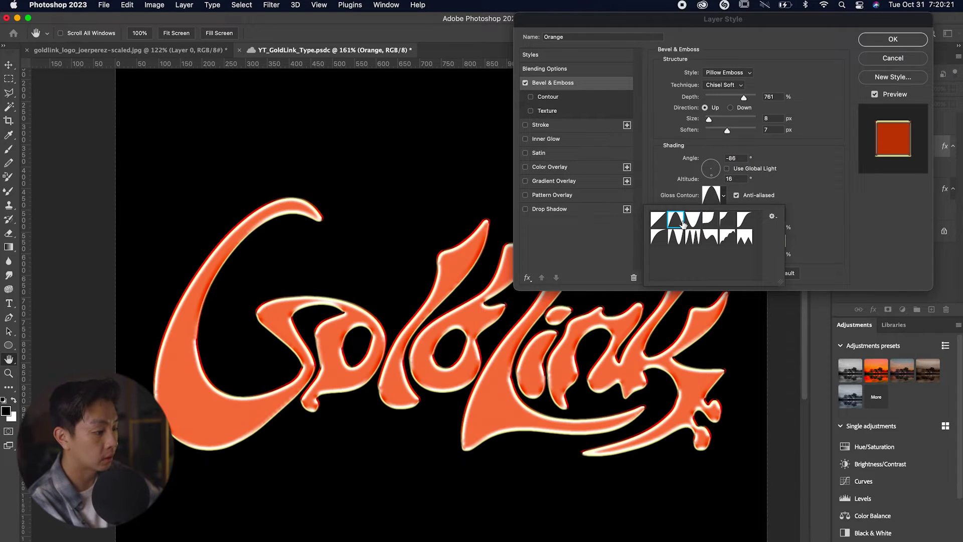
{"action": "left_click", "coordinate": [728, 221]}
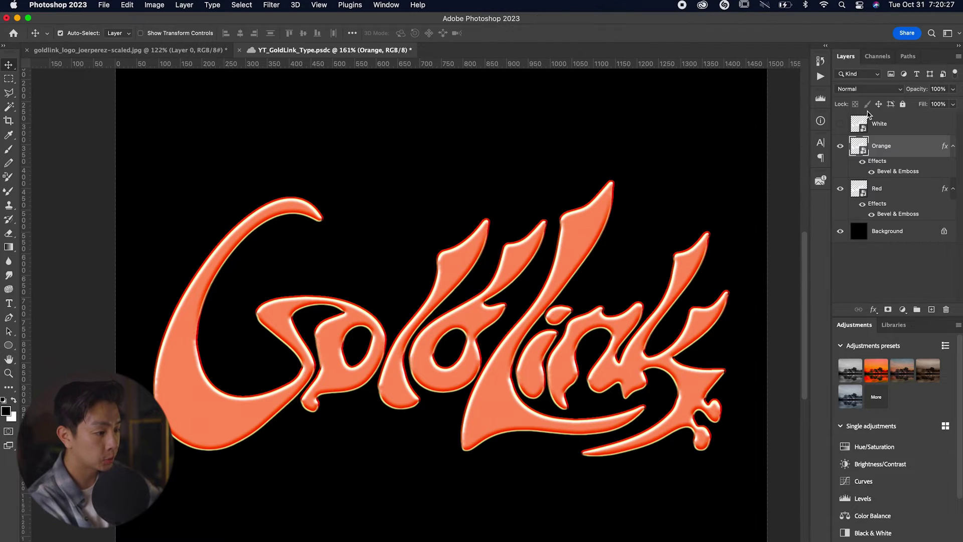
Commit Orange's bevel, set it to Color Burn blending, and toggle its visibility to compare
{"action": "left_click", "coordinate": [875, 90]}
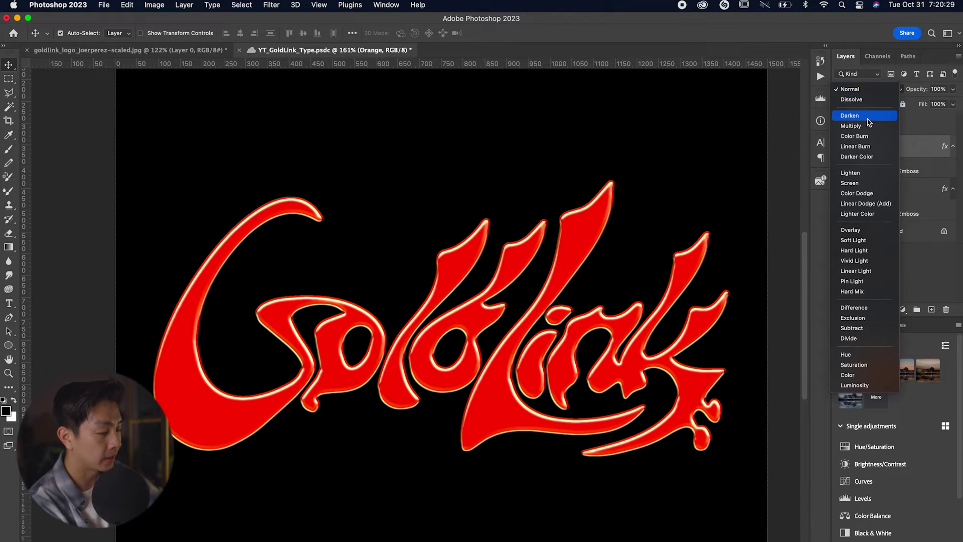
{"action": "left_click", "coordinate": [869, 136]}
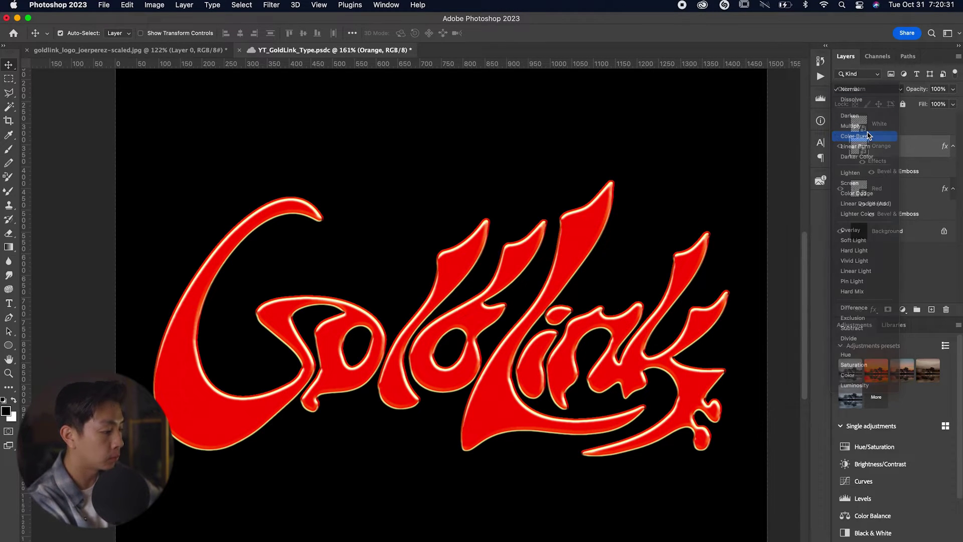
{"action": "left_click", "coordinate": [840, 147]}
{"action": "left_click", "coordinate": [840, 147]}
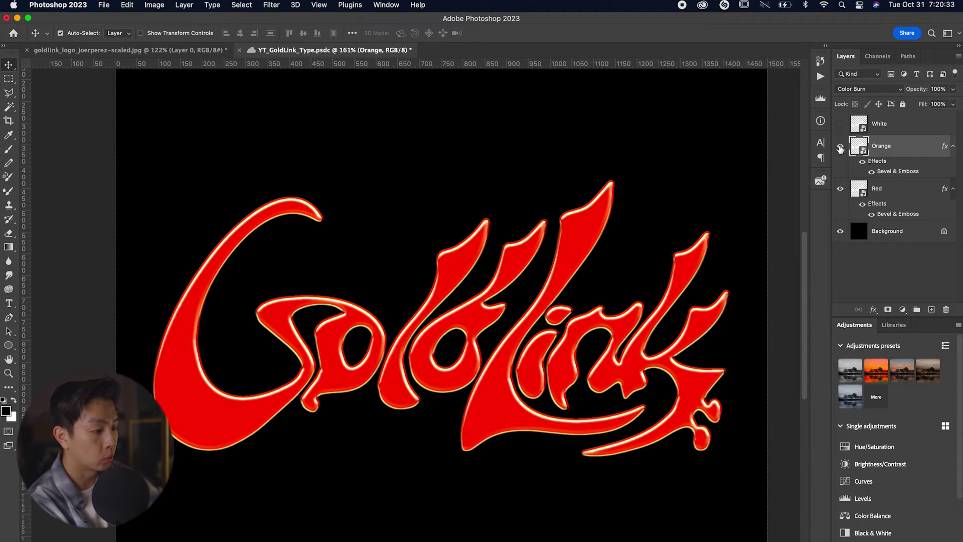
{"action": "left_click", "coordinate": [840, 148]}
{"action": "left_click", "coordinate": [840, 148]}
{"action": "left_click", "coordinate": [840, 147]}
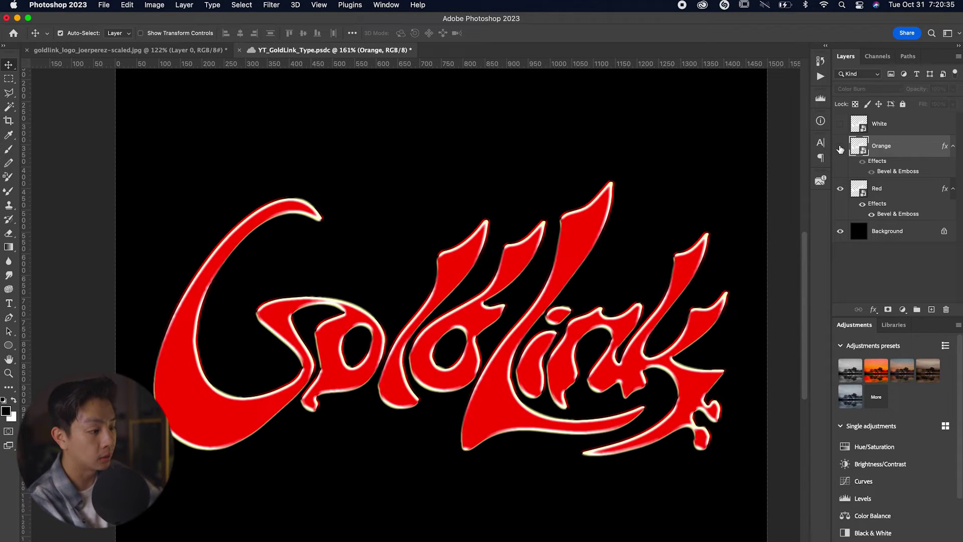
{"action": "left_click", "coordinate": [840, 148]}
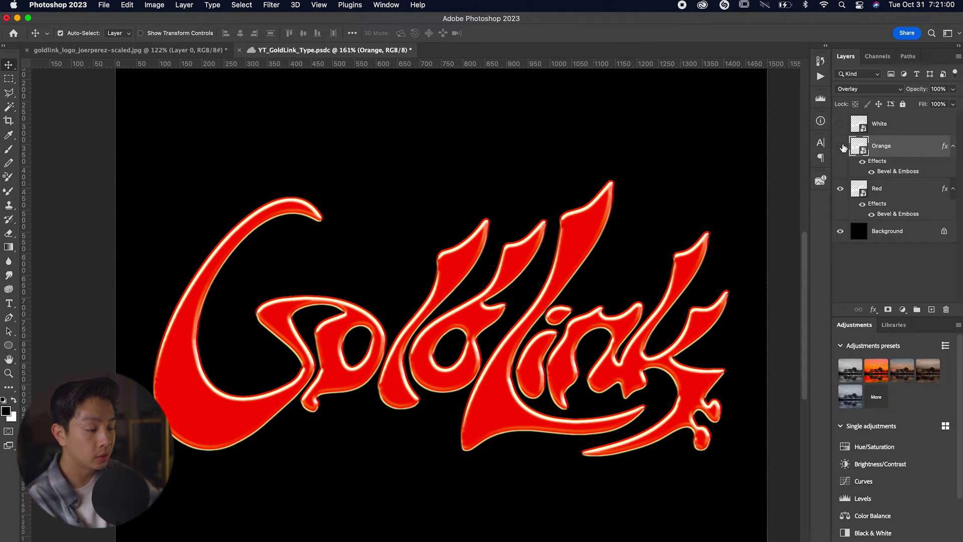
{"action": "left_click", "coordinate": [840, 148]}
{"action": "left_click", "coordinate": [840, 147]}
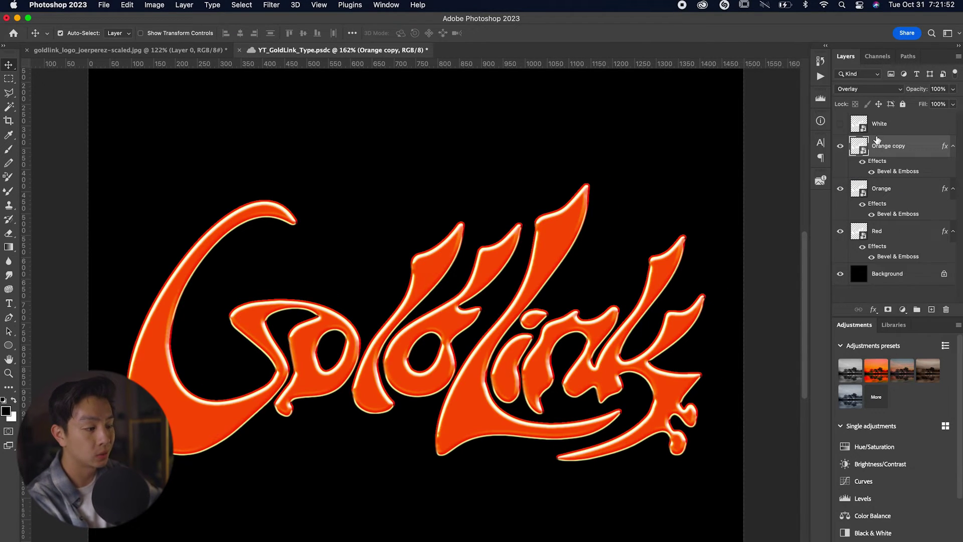
Rename the Orange copy layer to 'Darker Red'
{"action": "double_click", "coordinate": [881, 146]}
{"action": "type", "text": "Darker Red"}
{"action": "key", "text": "Return"}
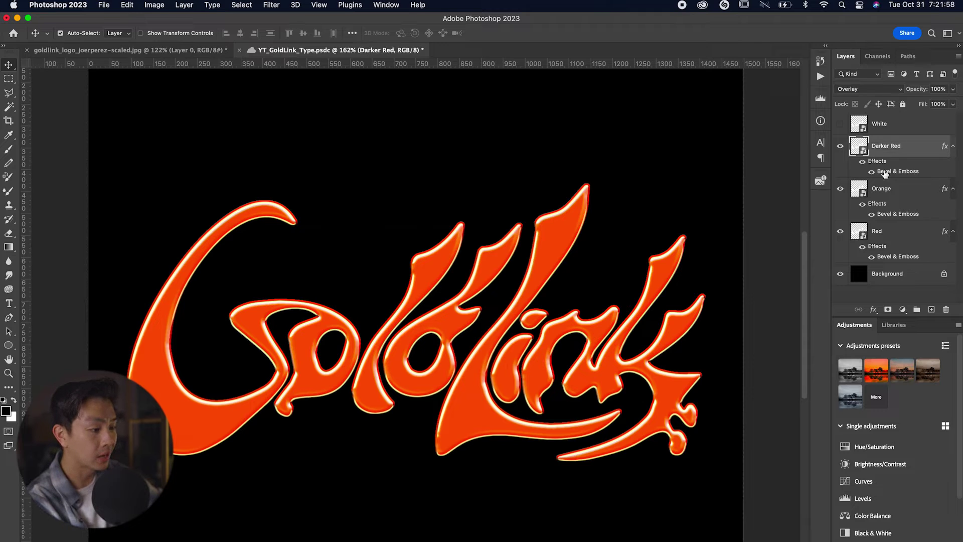
Restyle Darker Red's bevel: darker red highlight, 573% depth, 5 px size, 10 px soften
{"action": "double_click", "coordinate": [883, 171]}
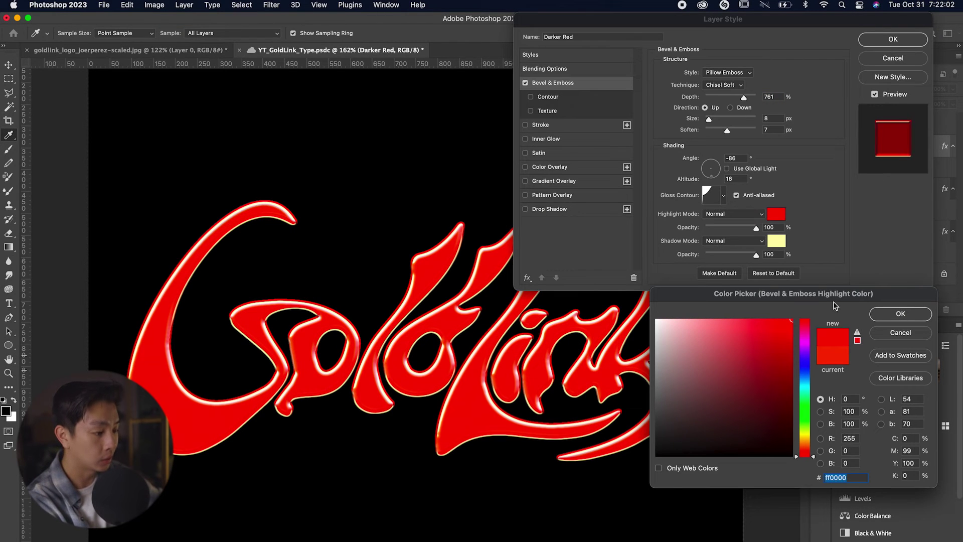
{"action": "left_click_drag", "start_coordinate": [792, 387], "coordinate": [772, 388]}
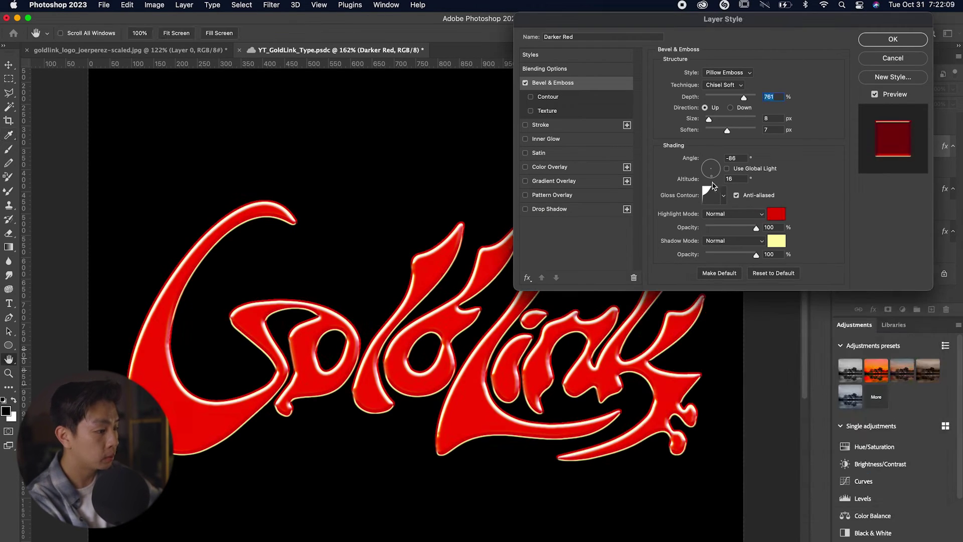
{"action": "left_click_drag", "start_coordinate": [715, 178], "coordinate": [714, 157]}
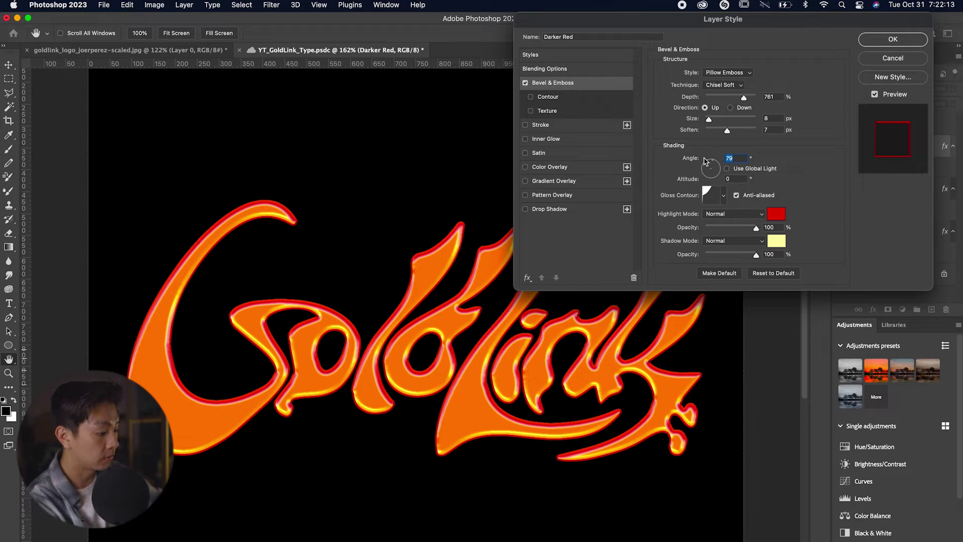
{"action": "left_click_drag", "start_coordinate": [704, 160], "coordinate": [709, 169]}
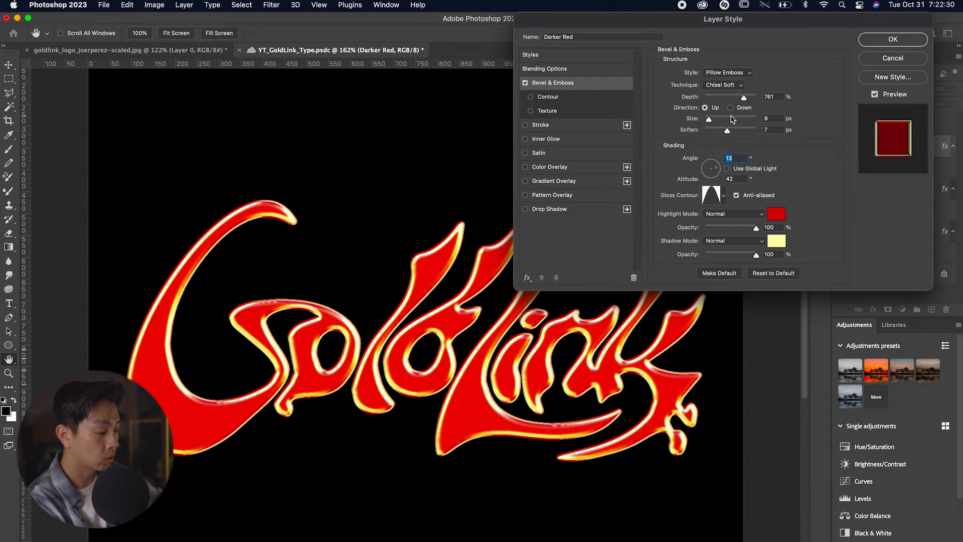
{"action": "left_click_drag", "start_coordinate": [709, 119], "coordinate": [741, 99]}
{"action": "left_click_drag", "start_coordinate": [722, 132], "coordinate": [736, 131]}
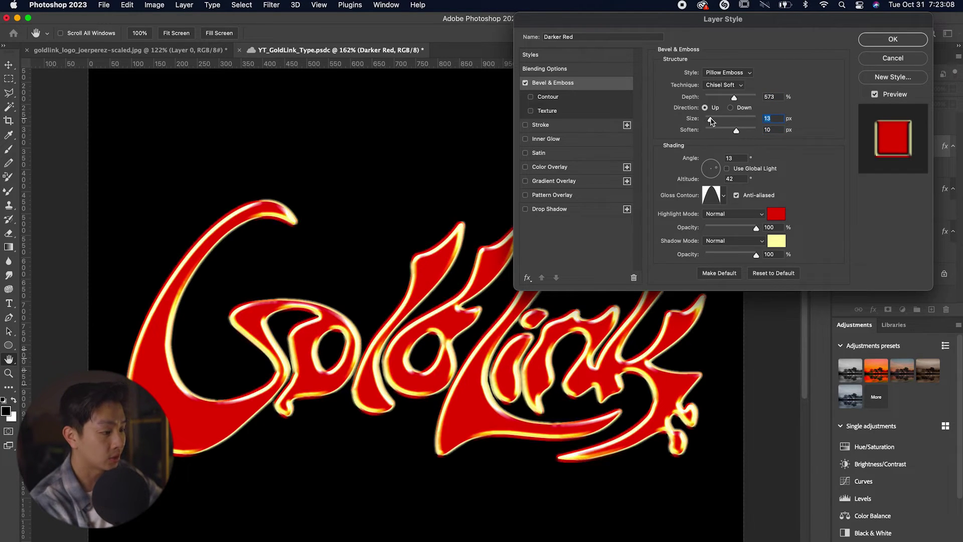
{"action": "left_click_drag", "start_coordinate": [710, 121], "coordinate": [708, 122]}
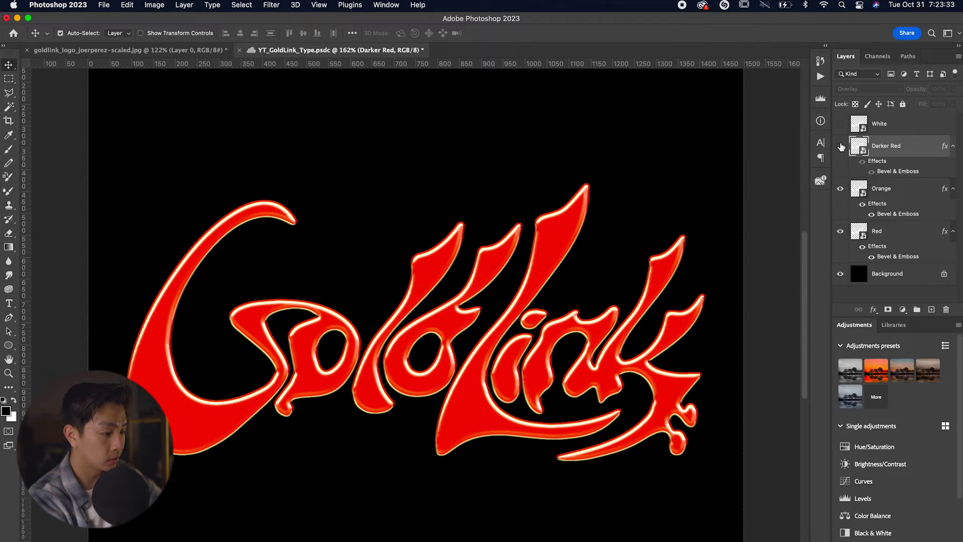
{"action": "left_click", "coordinate": [841, 147]}
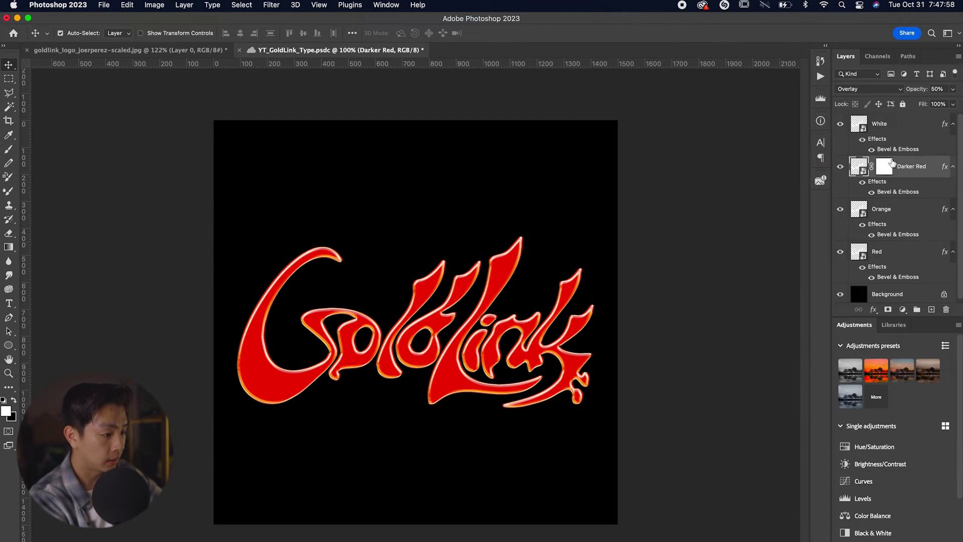
{"action": "right_click", "coordinate": [879, 184]}
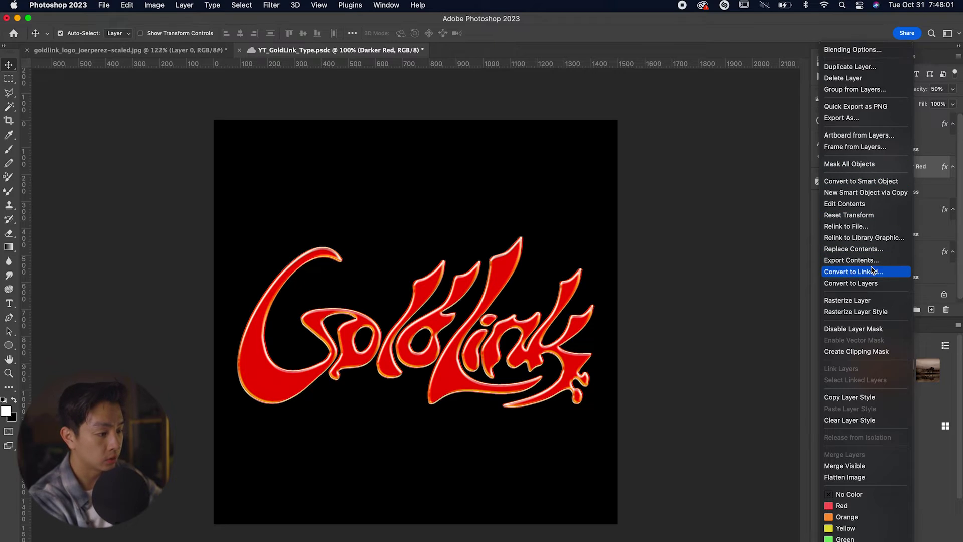
Convert Darker Red to a smart object, compare it hidden and shown, and add a white layer mask
{"action": "left_click", "coordinate": [861, 181]}
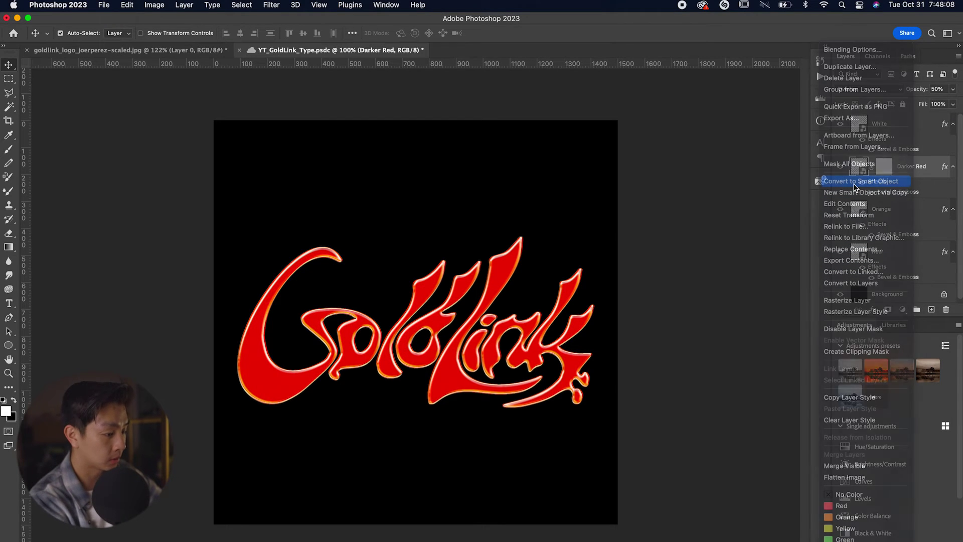
{"action": "left_click", "coordinate": [840, 166]}
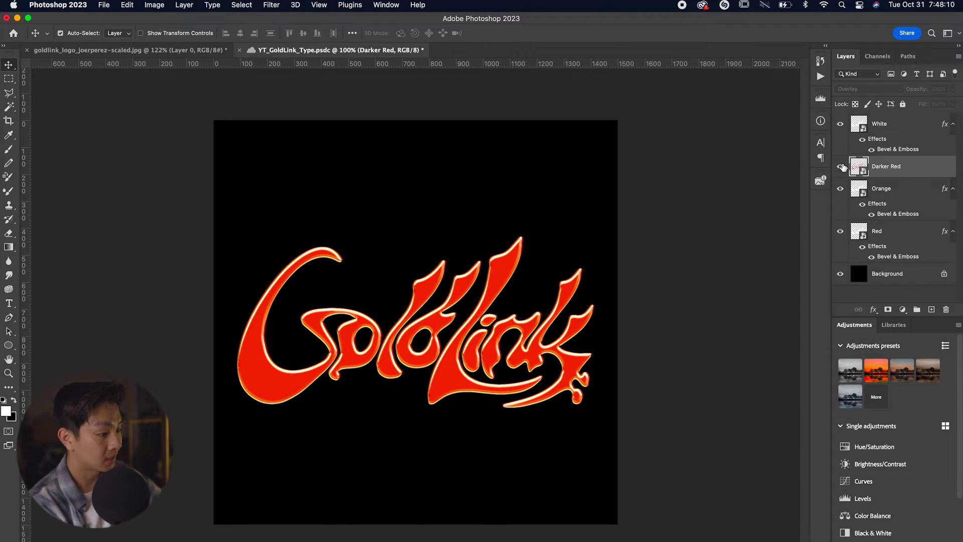
{"action": "left_click", "coordinate": [840, 166]}
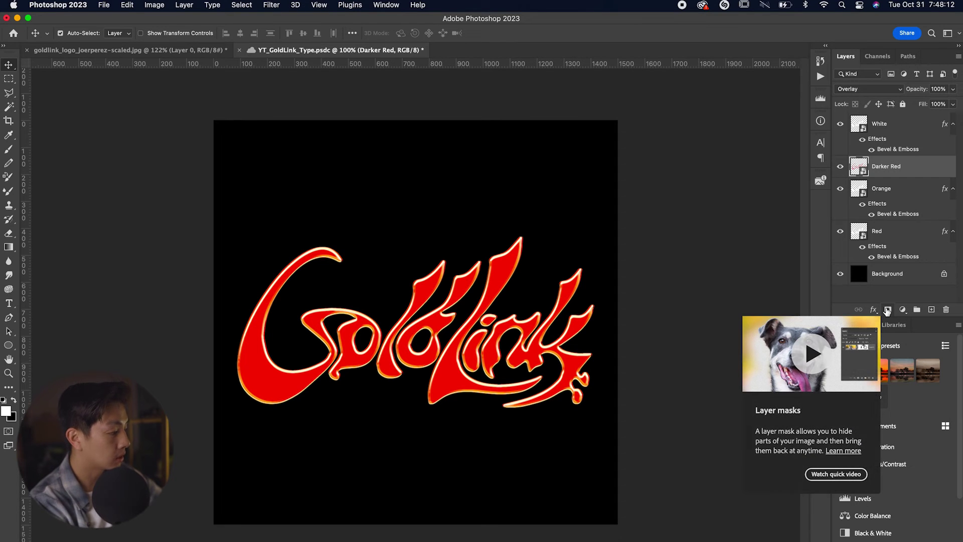
{"action": "left_click", "coordinate": [887, 309]}
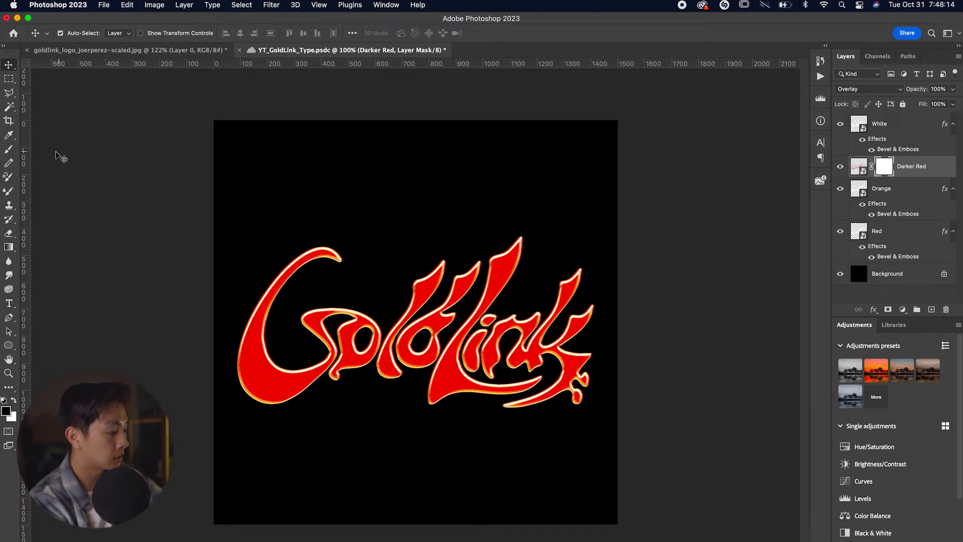
With a 90 px black brush, mask out the darker red near the L's lower bowl
{"action": "left_click", "coordinate": [9, 149]}
{"action": "key", "text": "super+equal"}
{"action": "key", "text": "bracketright"}
{"action": "key", "text": "bracketright"}
{"action": "key", "text": "bracketright"}
{"action": "key", "text": "bracketright"}
{"action": "key", "text": "bracketright"}
{"action": "key", "text": "bracketright"}
{"action": "key", "text": "bracketright"}
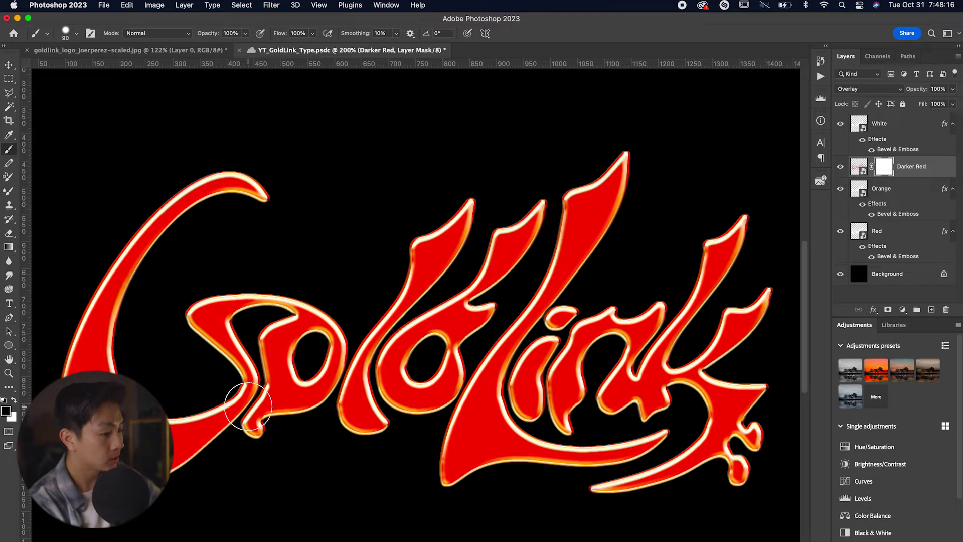
{"action": "key", "text": "x"}
{"action": "scroll", "coordinate": [351, 431], "scroll_direction": "right", "scroll_amount": 5}
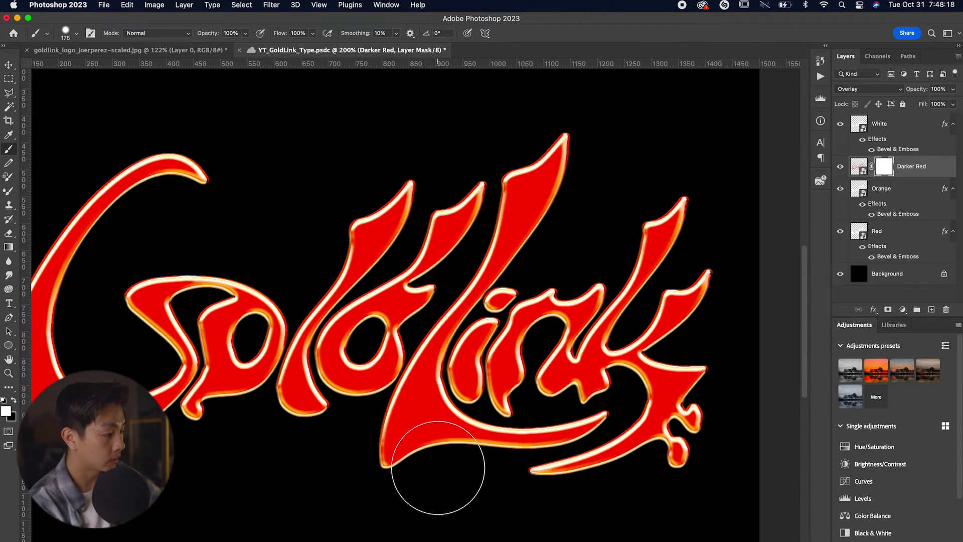
{"action": "key", "text": "x"}
{"action": "key", "text": "bracketleft"}
{"action": "key", "text": "bracketleft"}
{"action": "key", "text": "bracketleft"}
{"action": "key", "text": "bracketleft"}
{"action": "mouse_move", "coordinate": [435, 441]}
{"action": "left_mouse_down"}
{"action": "mouse_move", "coordinate": [431, 413]}
{"action": "mouse_move", "coordinate": [441, 445]}
{"action": "left_mouse_up"}
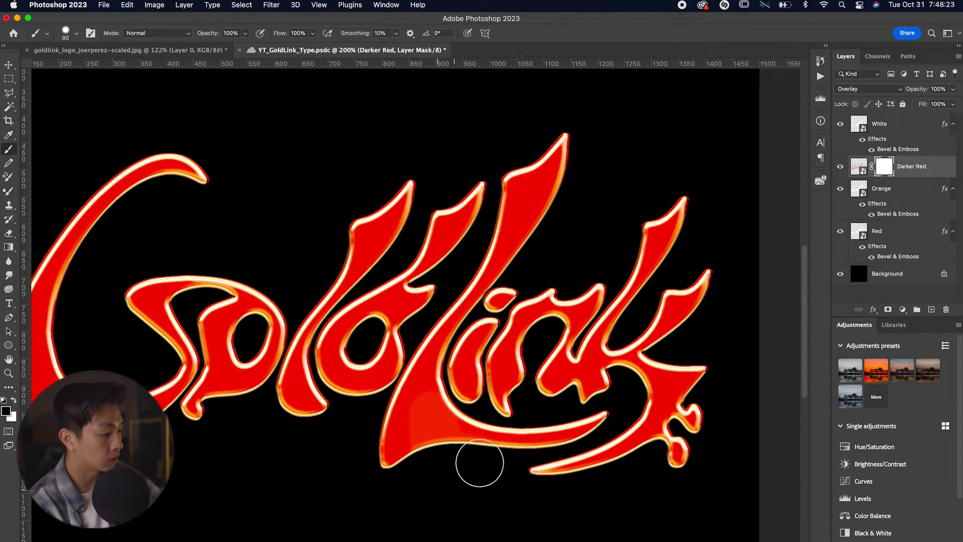
Try Darker Red at the top of the stack and back below White, then mask it off the k with an 80 px brush
{"action": "key", "text": "x"}
{"action": "key", "text": "bracketright"}
{"action": "key", "text": "bracketright"}
{"action": "key", "text": "bracketright"}
{"action": "key", "text": "bracketright"}
{"action": "key", "text": "bracketright"}
{"action": "key", "text": "super+minus"}
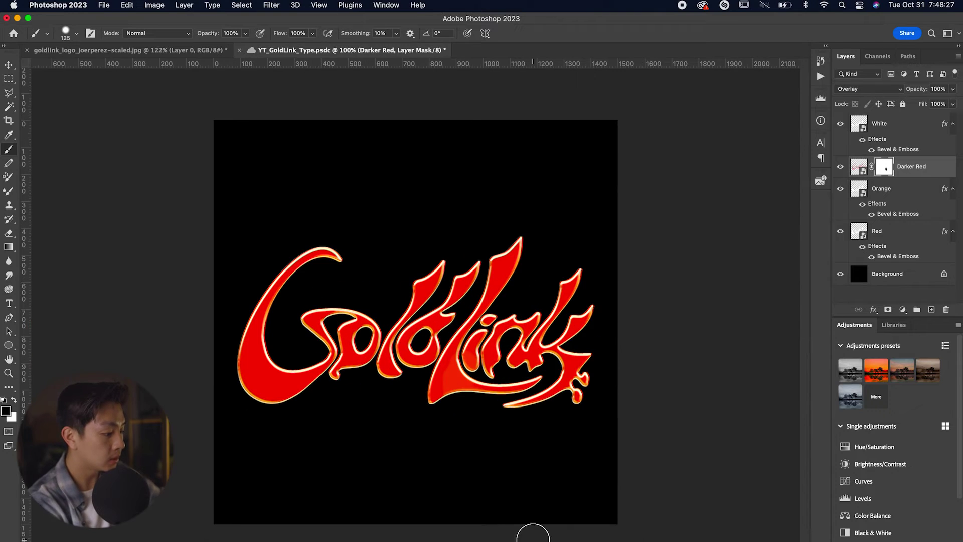
{"action": "key", "text": "super+shift+bracketright"}
{"action": "key", "text": "super+bracketleft"}
{"action": "key", "text": "super+equal"}
{"action": "key", "text": "x"}
{"action": "key", "text": "bracketleft"}
{"action": "key", "text": "bracketleft"}
{"action": "key", "text": "bracketleft"}
{"action": "key", "text": "bracketleft"}
{"action": "key", "text": "bracketleft"}
{"action": "key", "text": "bracketleft"}
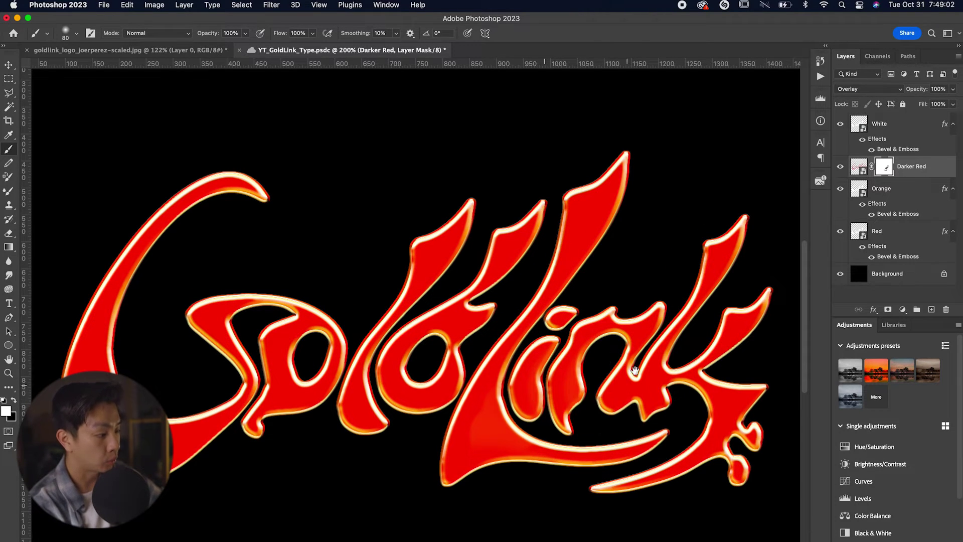
{"action": "scroll", "coordinate": [591, 357], "scroll_direction": "right", "scroll_amount": 5}
{"action": "mouse_move", "coordinate": [592, 358]}
{"action": "left_mouse_down"}
{"action": "mouse_move", "coordinate": [655, 398]}
{"action": "mouse_move", "coordinate": [647, 441]}
{"action": "mouse_move", "coordinate": [638, 361]}
{"action": "mouse_move", "coordinate": [660, 213]}
{"action": "left_mouse_up"}
Paint the mask along the G's lower curve, then zoom out to see the whole GoldLink artwork
{"action": "scroll", "coordinate": [662, 214], "scroll_direction": "left", "scroll_amount": 5}
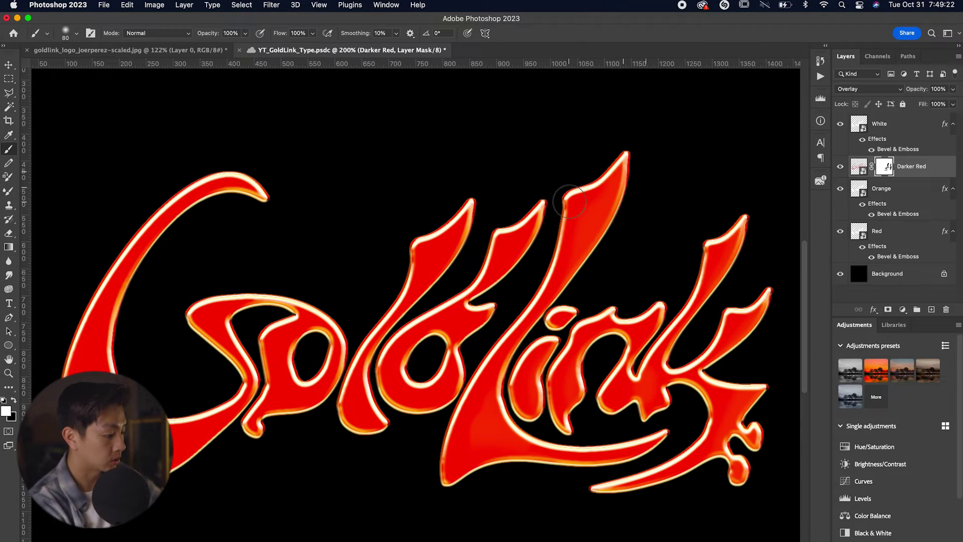
{"action": "scroll", "coordinate": [449, 305], "scroll_direction": "left", "scroll_amount": 10}
{"action": "scroll", "coordinate": [450, 306], "scroll_direction": "down", "scroll_amount": 5}
{"action": "mouse_move", "coordinate": [337, 232]}
{"action": "left_mouse_down"}
{"action": "mouse_move", "coordinate": [329, 274]}
{"action": "mouse_move", "coordinate": [365, 343]}
{"action": "mouse_move", "coordinate": [323, 310]}
{"action": "mouse_move", "coordinate": [335, 235]}
{"action": "mouse_move", "coordinate": [359, 209]}
{"action": "mouse_move", "coordinate": [320, 275]}
{"action": "mouse_move", "coordinate": [329, 341]}
{"action": "mouse_move", "coordinate": [356, 353]}
{"action": "mouse_move", "coordinate": [424, 307]}
{"action": "left_mouse_up"}
{"action": "scroll", "coordinate": [353, 218], "scroll_direction": "up", "scroll_amount": 5}
{"action": "scroll", "coordinate": [352, 217], "scroll_direction": "right", "scroll_amount": 2}
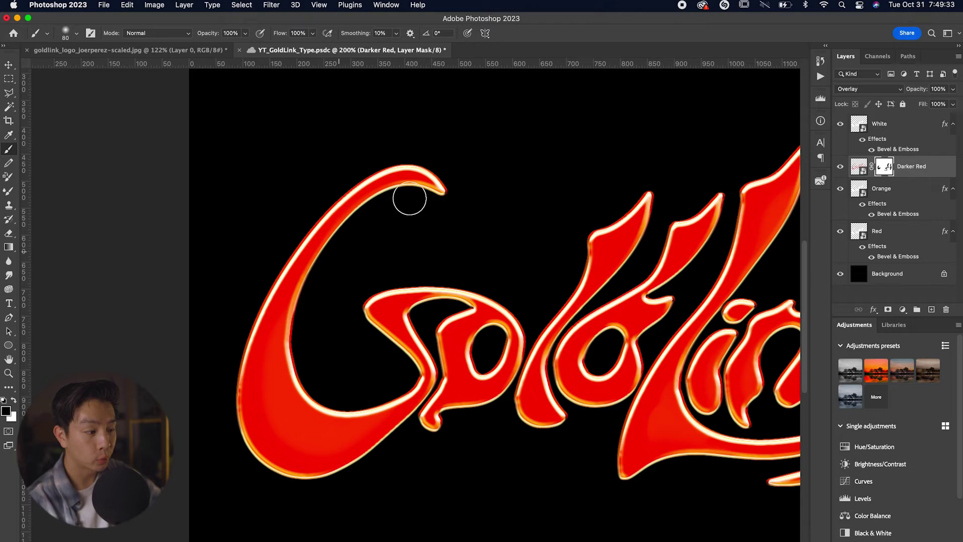
{"action": "key", "text": "super+minus"}
Compare the lettering with Darker Red hidden and shown, then open the White layer's Bevel & Emboss style
{"action": "left_click", "coordinate": [840, 167]}
{"action": "left_click", "coordinate": [840, 167]}
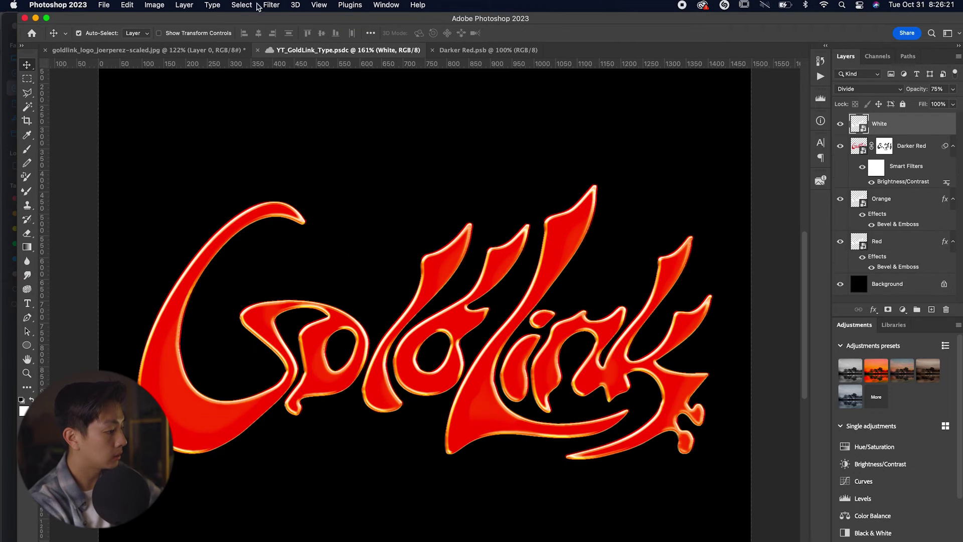
{"action": "left_click", "coordinate": [184, 5]}
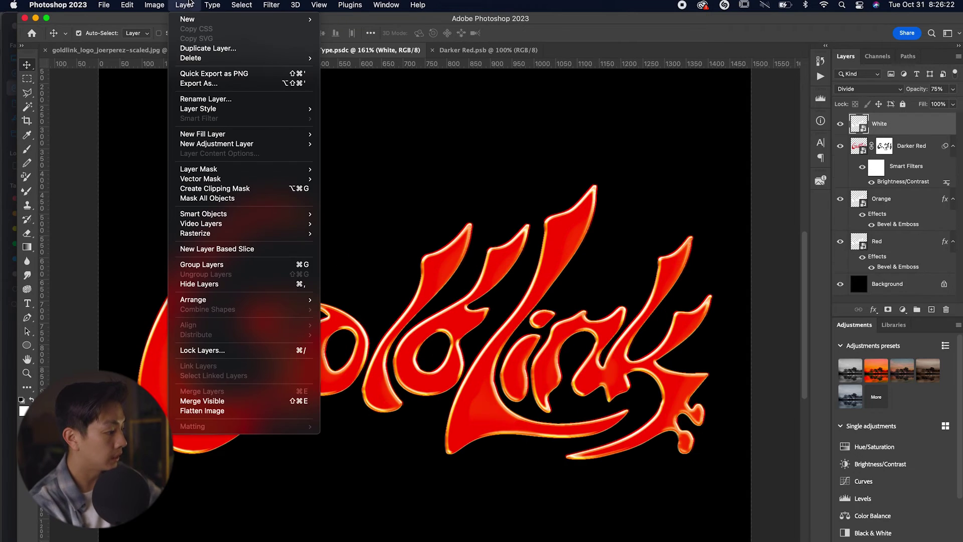
{"action": "mouse_move", "coordinate": [214, 115]}
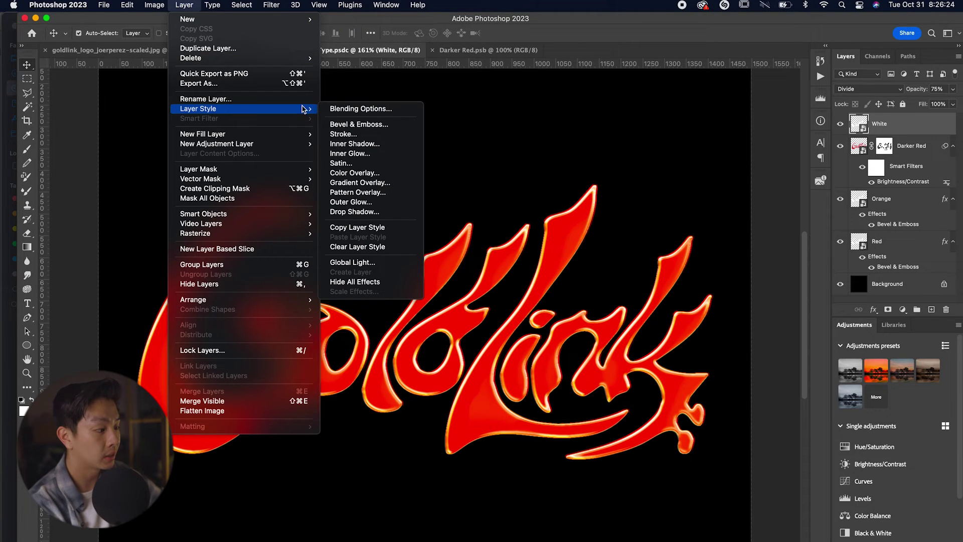
{"action": "left_click", "coordinate": [359, 125]}
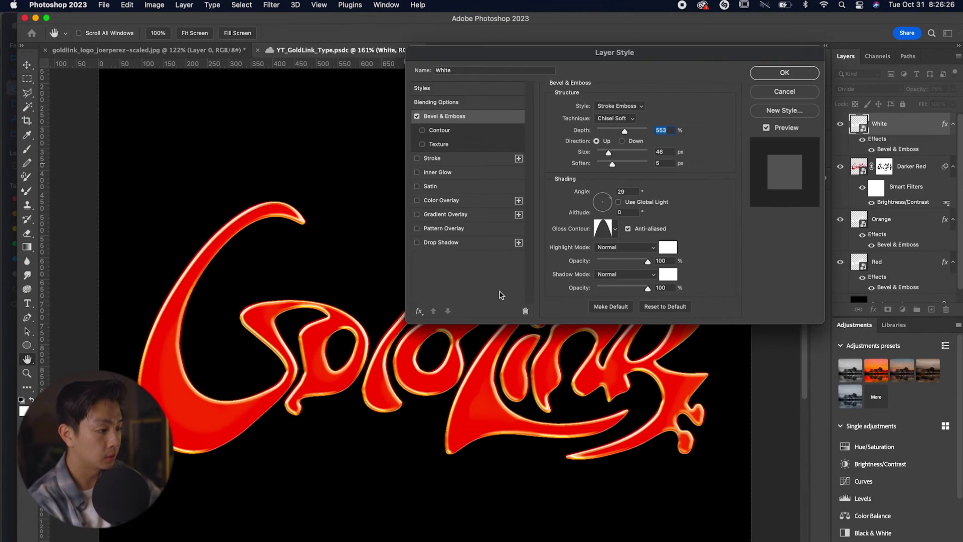
Set the bevel Style to Inner Bevel and the Technique to Chisel Hard, then adjust its depth
{"action": "left_click_drag", "start_coordinate": [556, 54], "coordinate": [688, 38]}
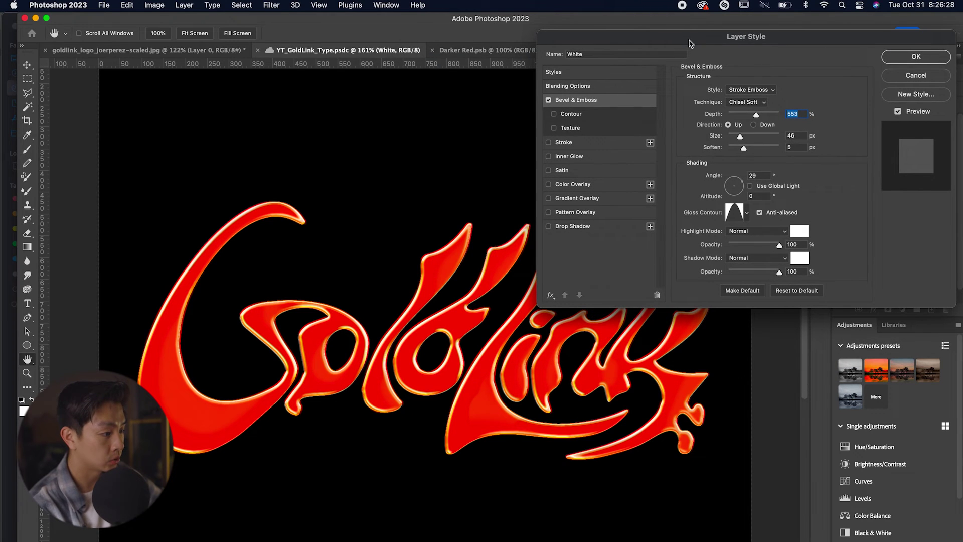
{"action": "left_click", "coordinate": [751, 90]}
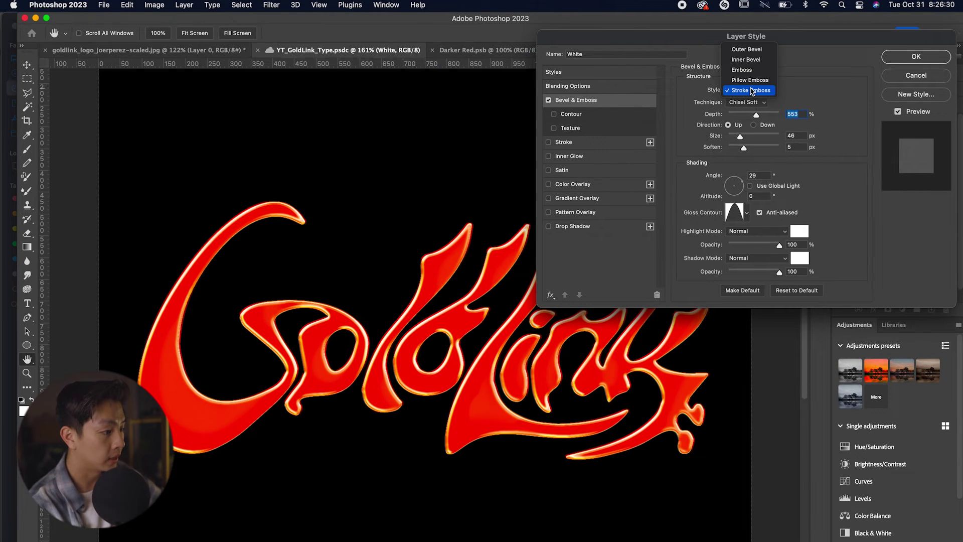
{"action": "left_click", "coordinate": [749, 60]}
{"action": "left_click", "coordinate": [746, 102]}
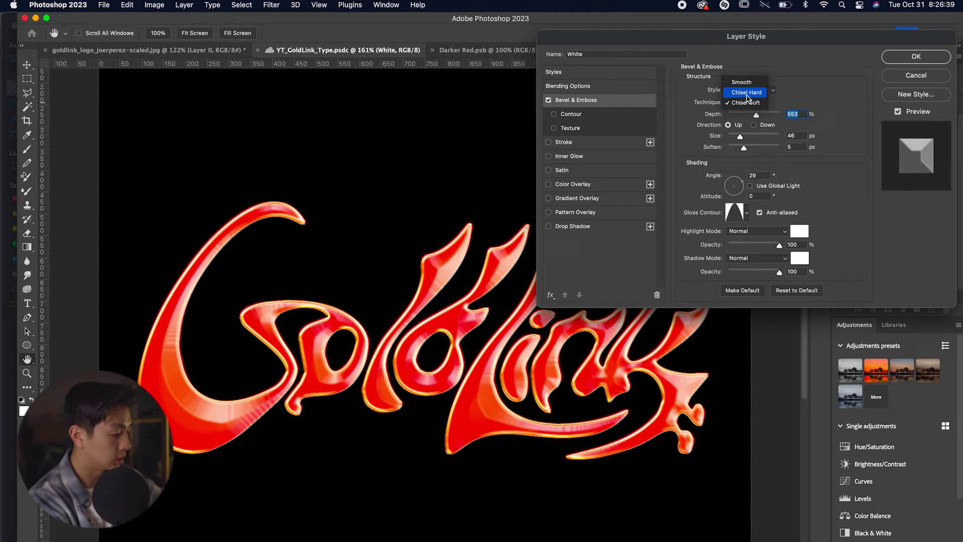
{"action": "left_click", "coordinate": [747, 94]}
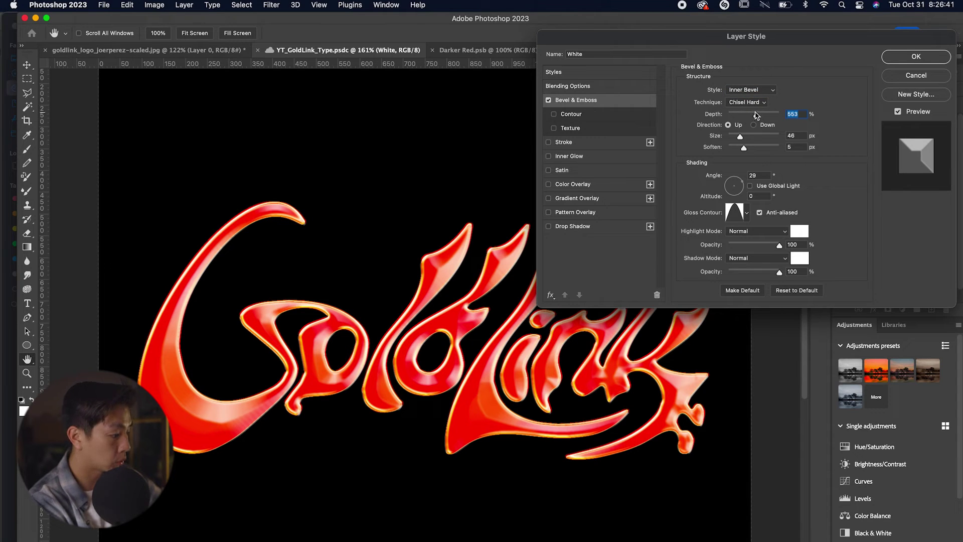
{"action": "key", "text": "shift+Up"}
{"action": "key", "text": "shift+Up"}
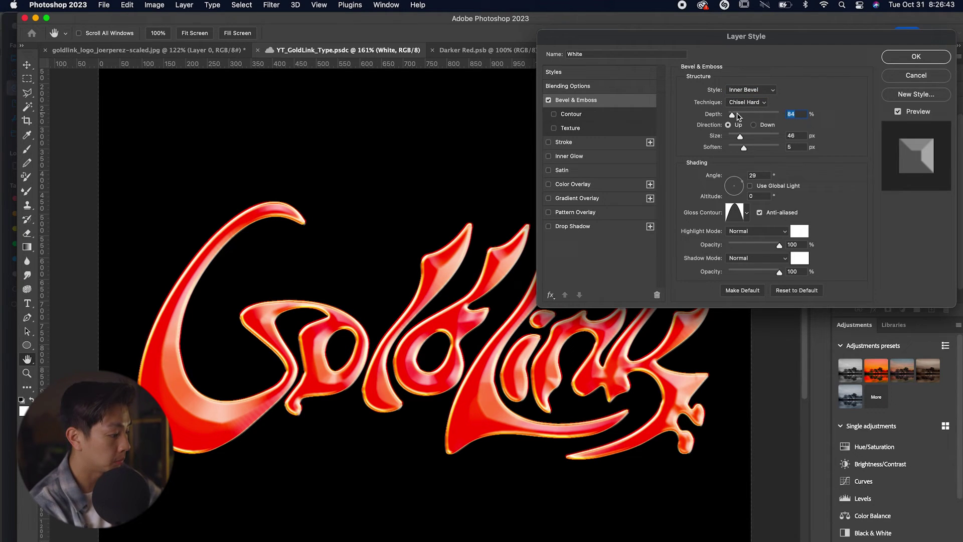
{"action": "type", "text": "71"}
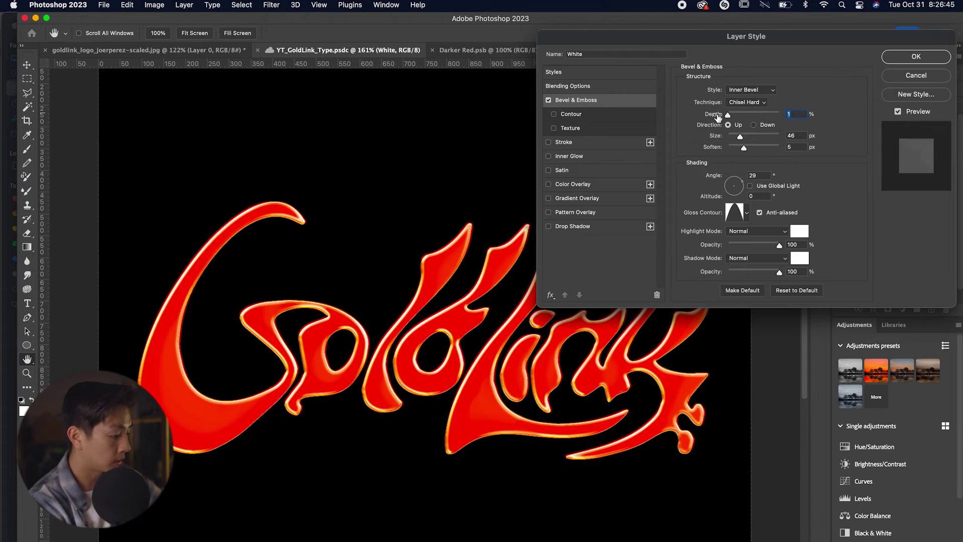
{"action": "left_click_drag", "start_coordinate": [759, 115], "coordinate": [733, 117]}
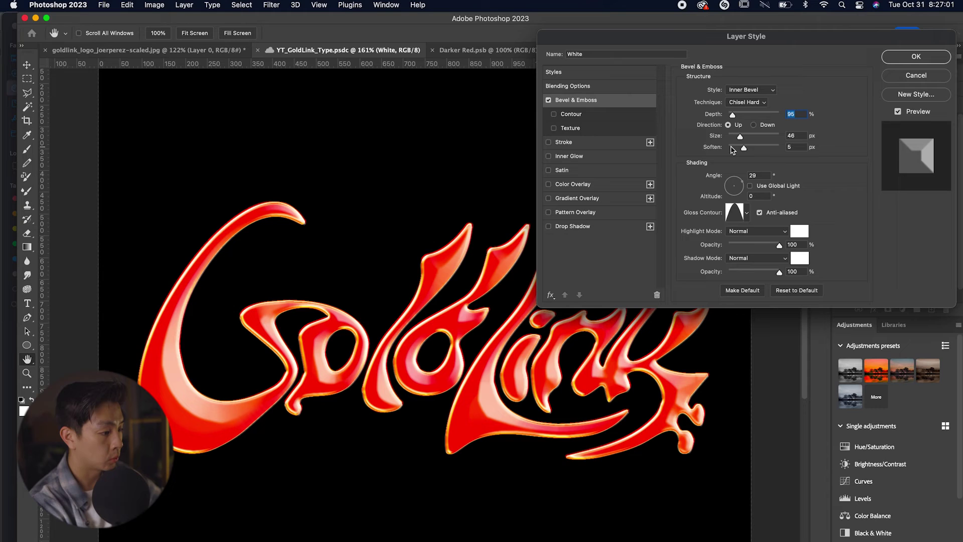
Set the White bevel's size to 16 px and soften to 7 px, and rotate the lighting angle
{"action": "mouse_move", "coordinate": [740, 135]}
{"action": "left_mouse_down"}
{"action": "mouse_move", "coordinate": [714, 139]}
{"action": "mouse_move", "coordinate": [735, 137]}
{"action": "left_mouse_up"}
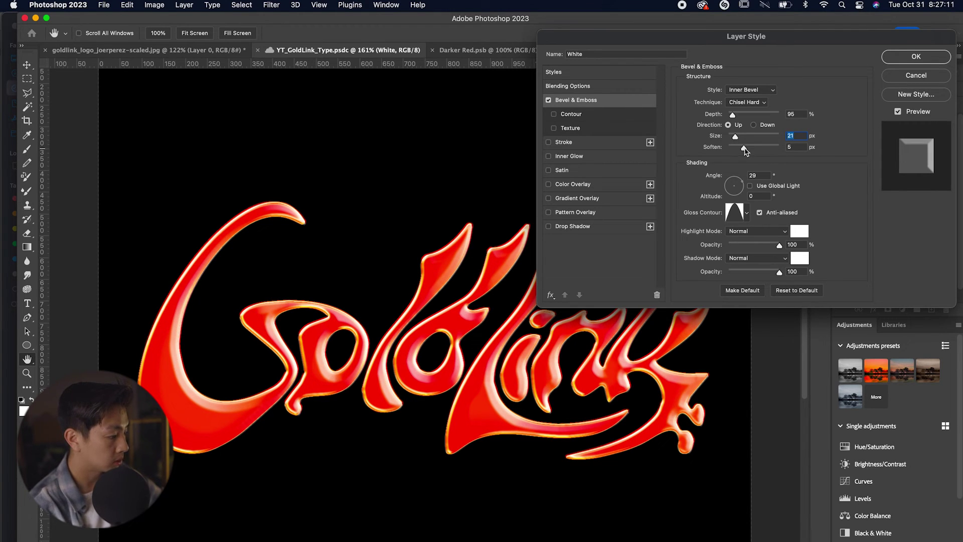
{"action": "mouse_move", "coordinate": [743, 150]}
{"action": "left_mouse_down"}
{"action": "mouse_move", "coordinate": [774, 150]}
{"action": "mouse_move", "coordinate": [743, 151]}
{"action": "left_mouse_up"}
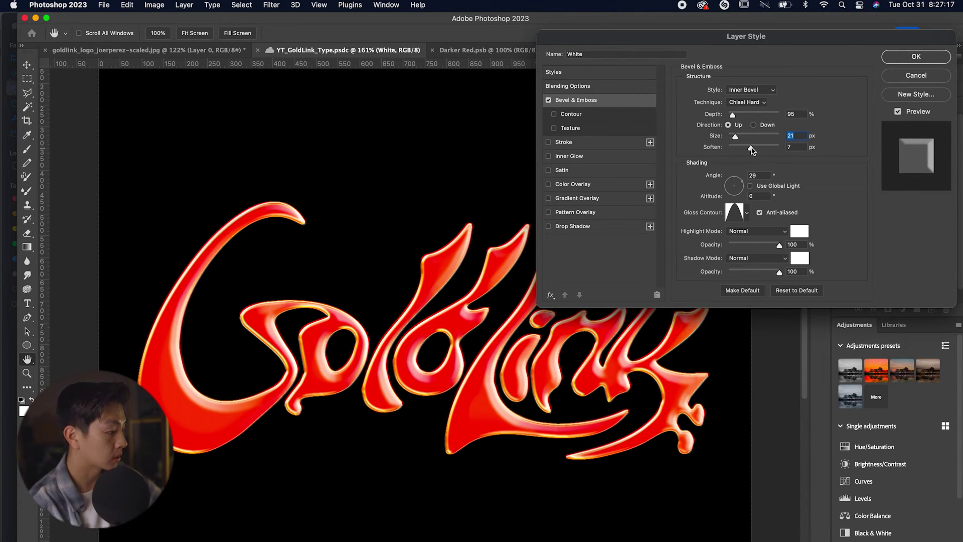
{"action": "left_click_drag", "start_coordinate": [737, 140], "coordinate": [733, 139]}
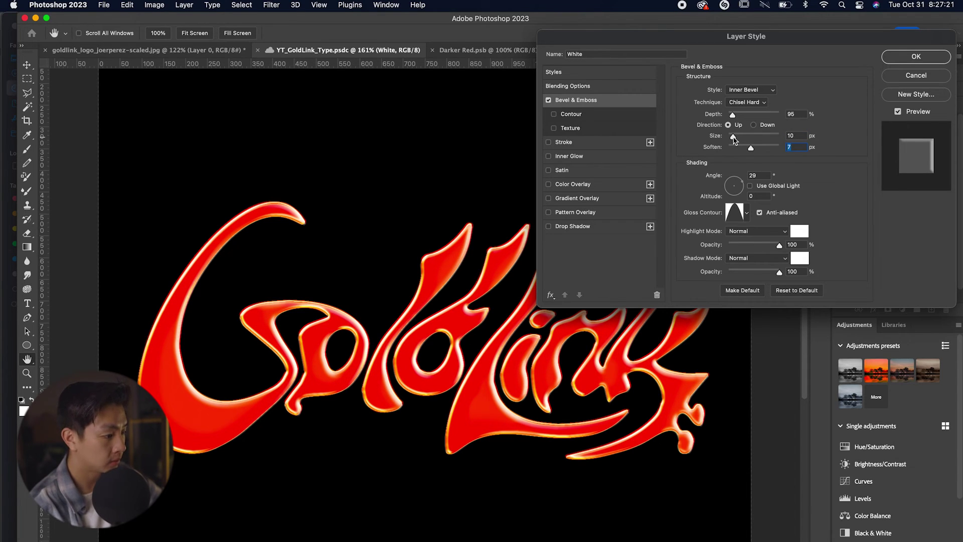
{"action": "left_click_drag", "start_coordinate": [734, 139], "coordinate": [735, 140]}
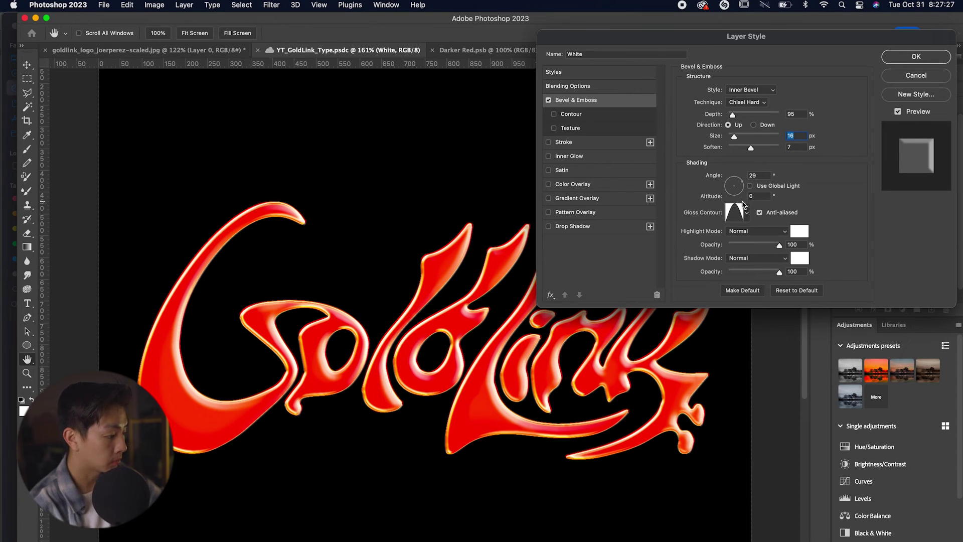
{"action": "mouse_move", "coordinate": [740, 186]}
{"action": "left_mouse_down"}
{"action": "mouse_move", "coordinate": [725, 188]}
{"action": "mouse_move", "coordinate": [735, 176]}
{"action": "left_mouse_up"}
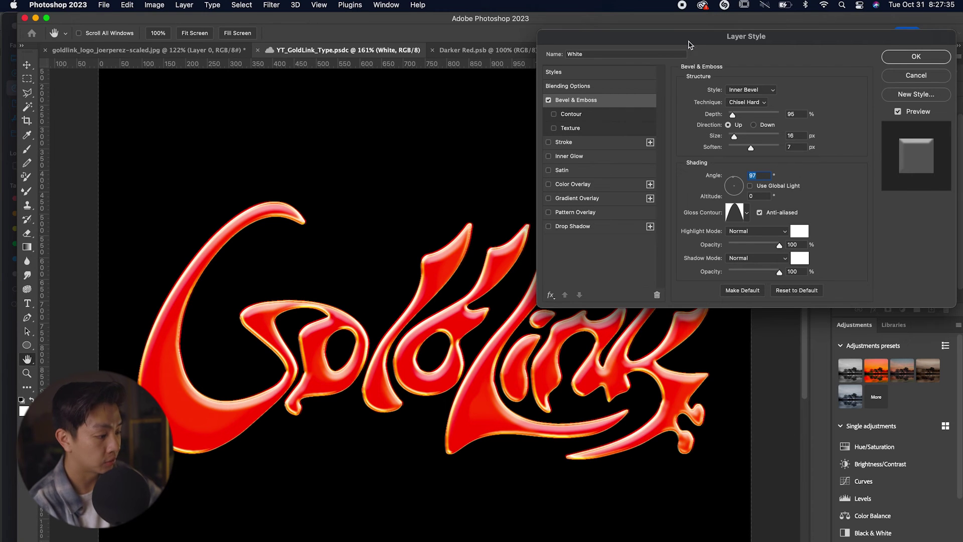
Swing the White bevel's light to an 18° angle with altitude at 0° to brighten the white rims
{"action": "left_click_drag", "start_coordinate": [692, 42], "coordinate": [697, 373]}
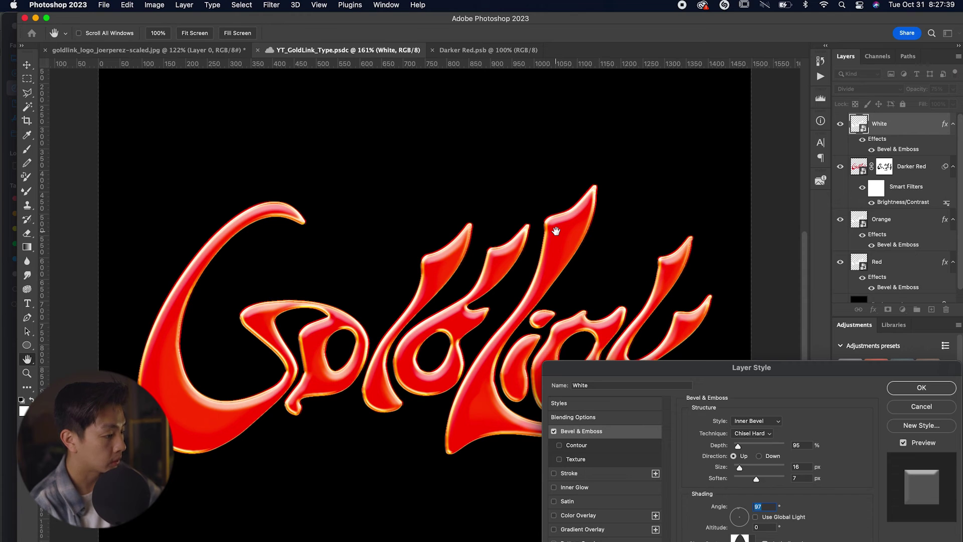
{"action": "left_click_drag", "start_coordinate": [556, 231], "coordinate": [638, 340]}
{"action": "mouse_move", "coordinate": [742, 304]}
{"action": "left_mouse_down"}
{"action": "mouse_move", "coordinate": [675, 64]}
{"action": "mouse_move", "coordinate": [725, 74]}
{"action": "left_mouse_up"}
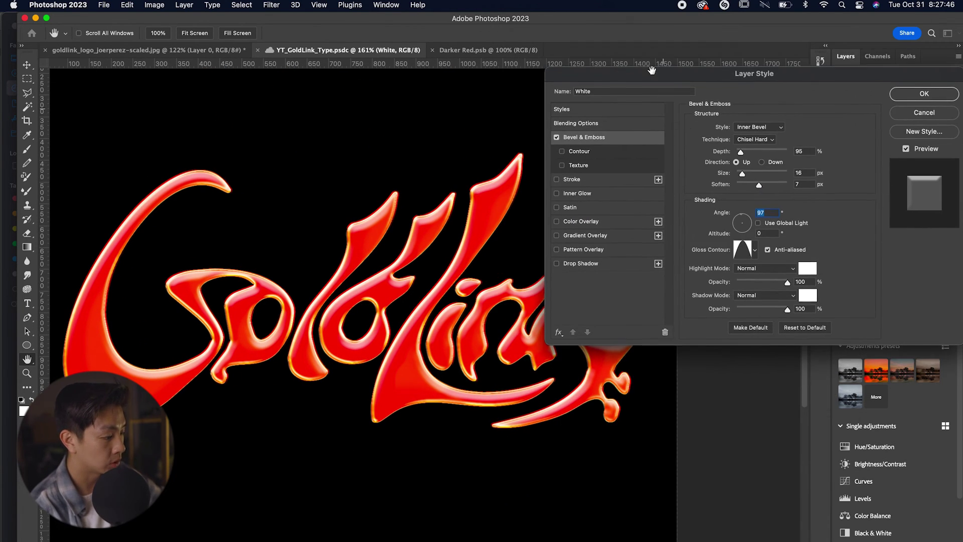
{"action": "left_click", "coordinate": [749, 221]}
{"action": "left_click_drag", "start_coordinate": [749, 221], "coordinate": [751, 219]}
{"action": "type", "text": "30"}
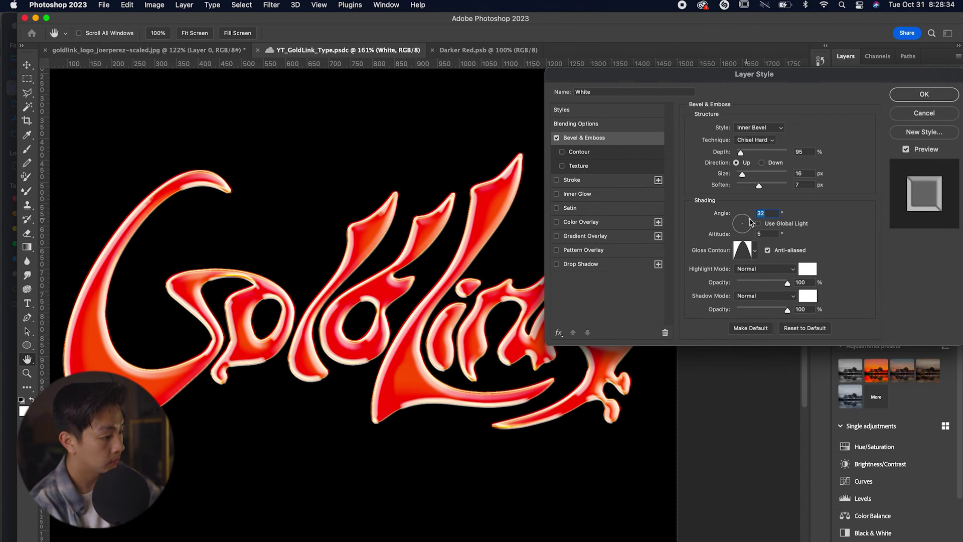
{"action": "left_click_drag", "start_coordinate": [751, 222], "coordinate": [752, 223]}
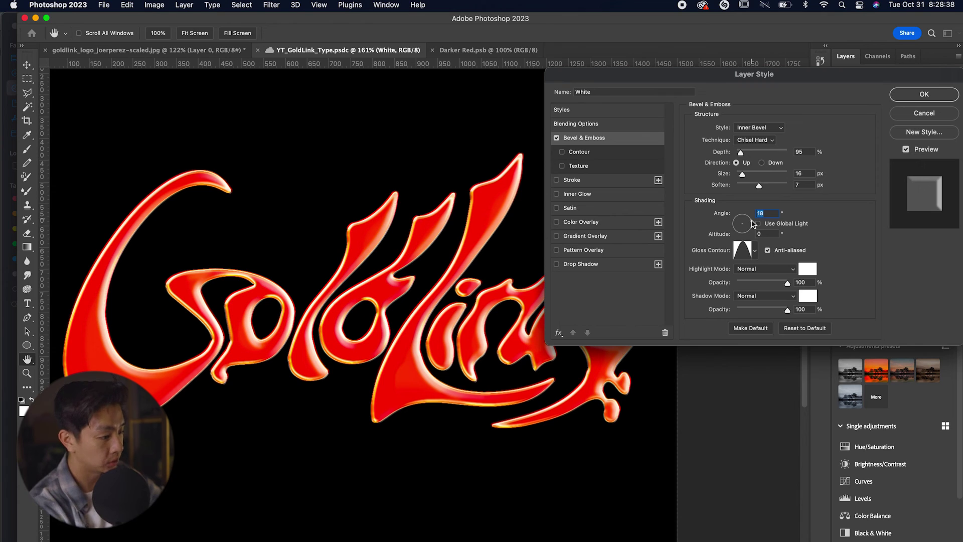
{"action": "left_click", "coordinate": [905, 100]}
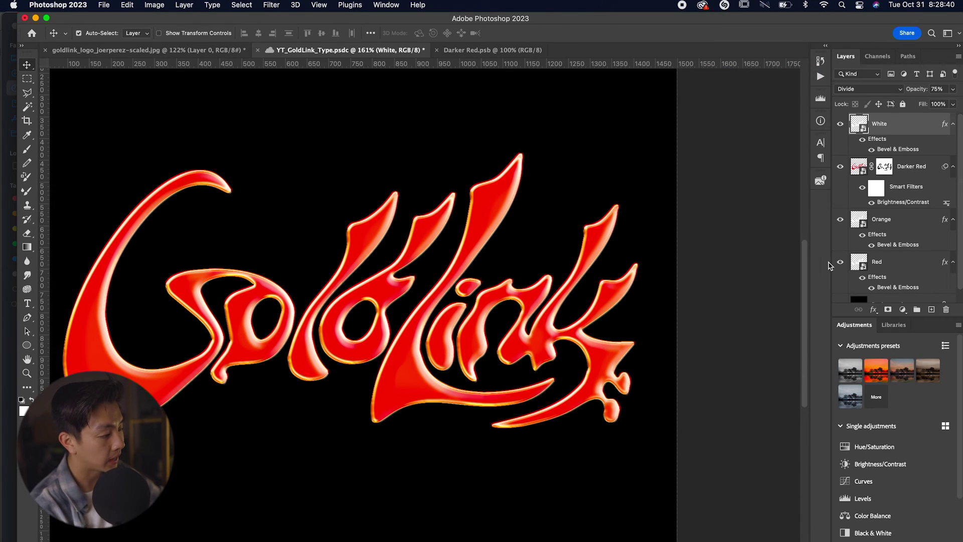
{"action": "left_click", "coordinate": [840, 124]}
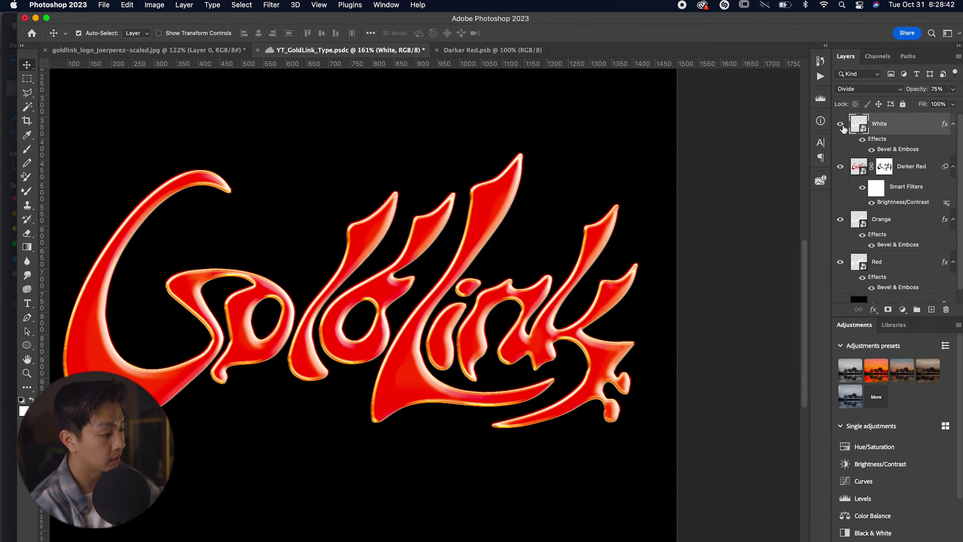
{"action": "scroll", "coordinate": [315, 313], "scroll_direction": "down", "scroll_amount": 5}
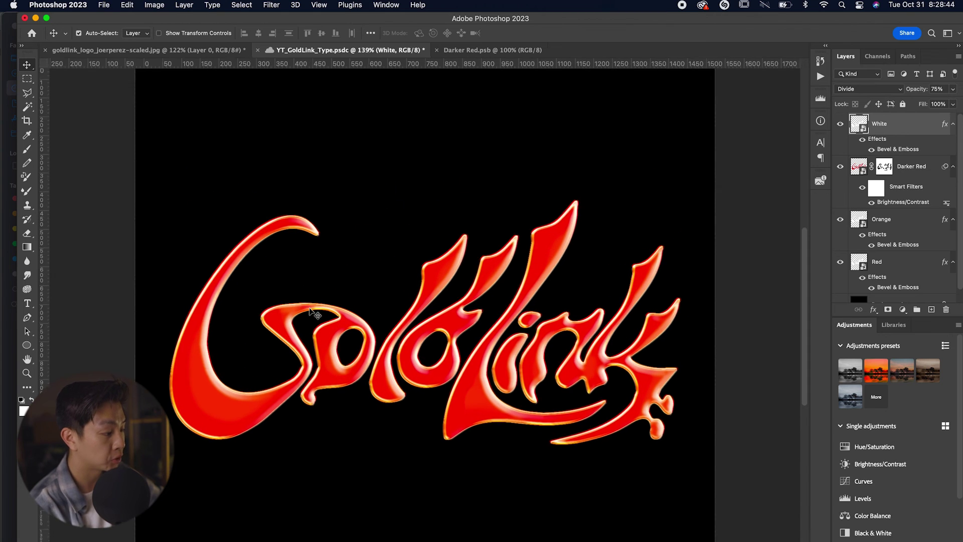